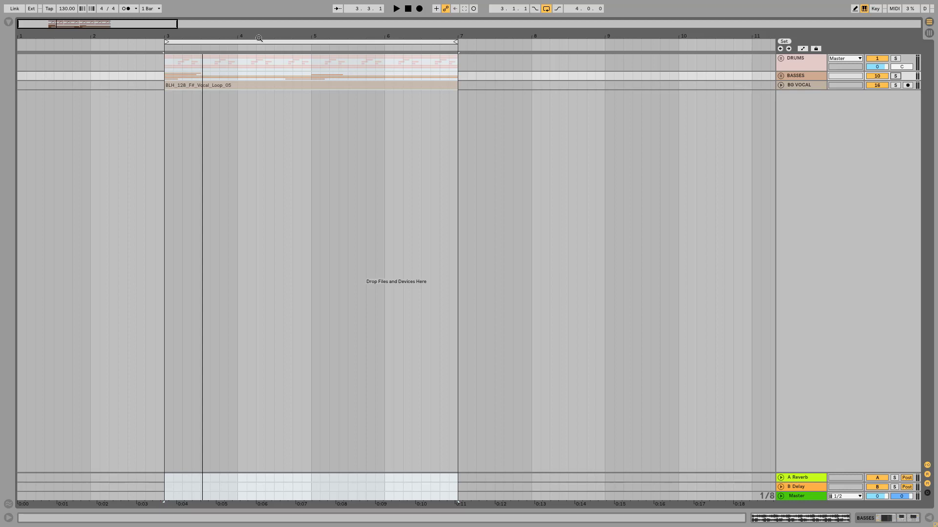
# Step: Play the looped arrangement section from bar 3 to bar 7
pyautogui.click(309, 42)
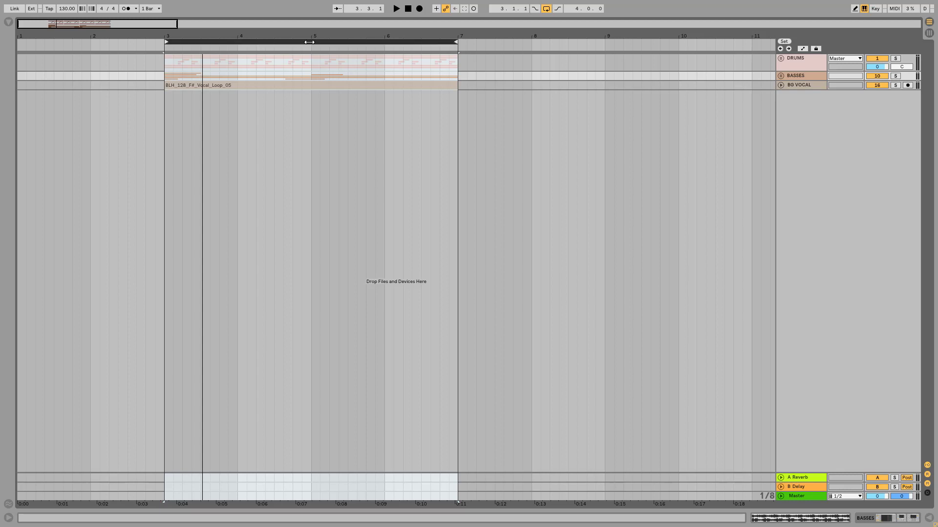
pyautogui.press('space')
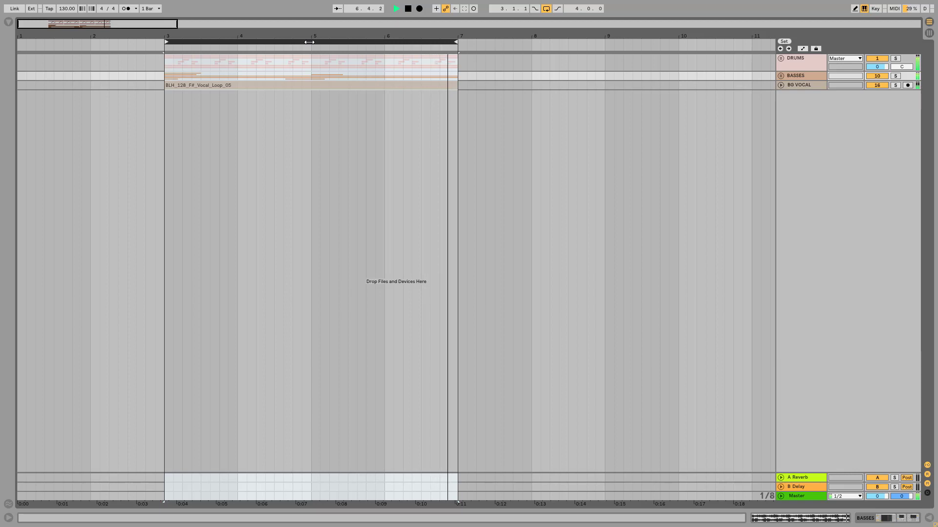
pyautogui.press('space')
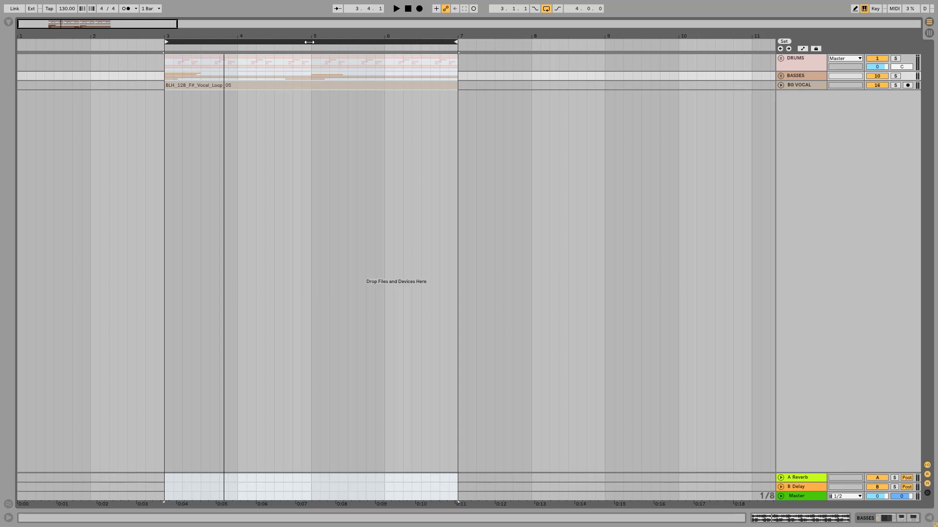
# Step: Unfold the BASSES group and audition the FILTERED BOUNCE track in solo, clearing its solo at the end
pyautogui.click(780, 75)
pyautogui.click(896, 154)
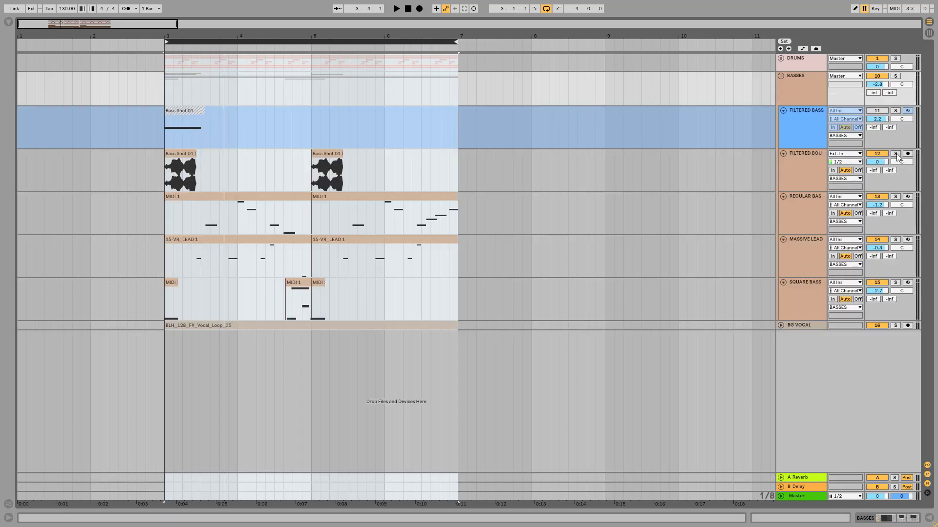
pyautogui.press('space')
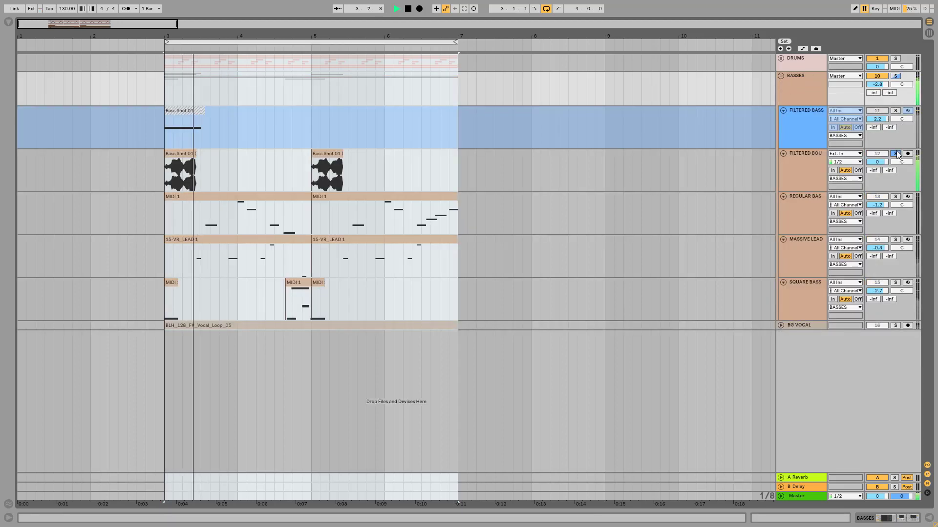
pyautogui.click(897, 154)
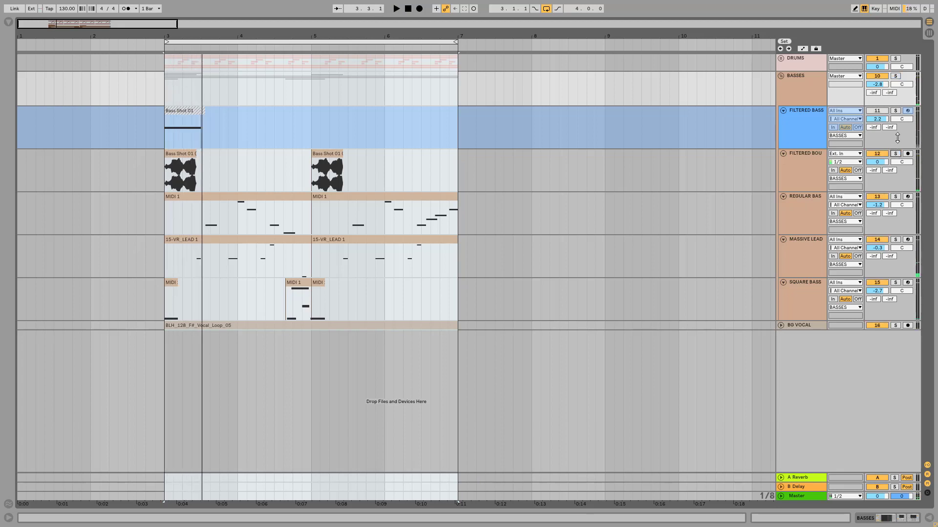
# Step: Select the first Bass Shot 01 (Freeze) clip on the bounce track and unfreeze the FILTERED BASS track
pyautogui.click(814, 156)
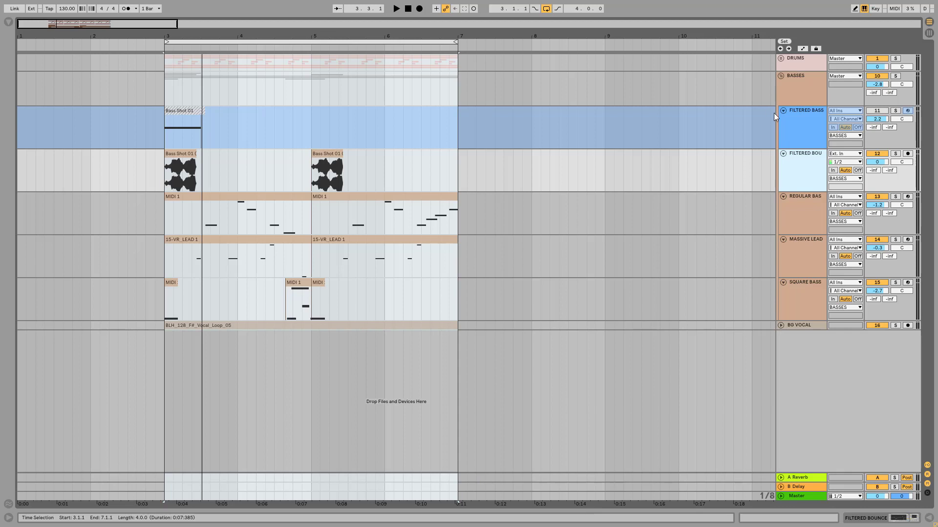
pyautogui.doubleClick(806, 117)
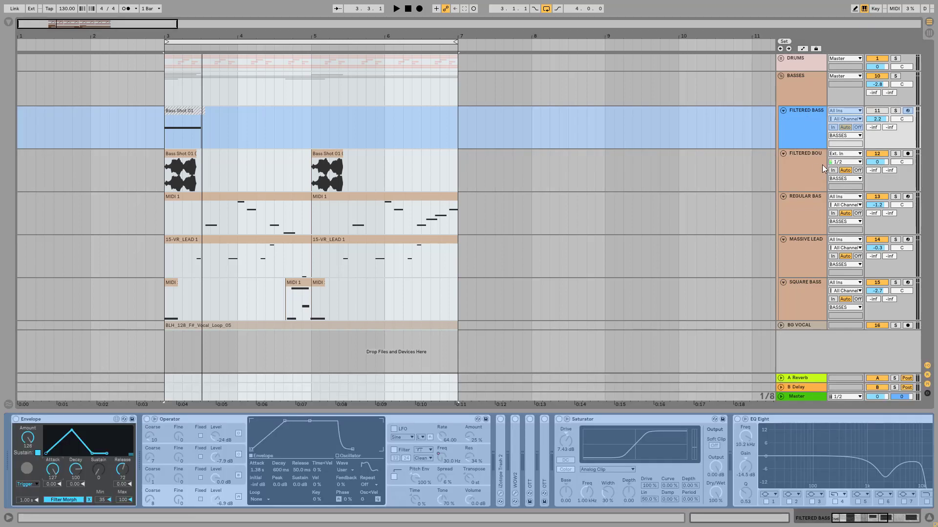
pyautogui.keyDown('shift'); pyautogui.click(807, 156); pyautogui.keyUp('shift')
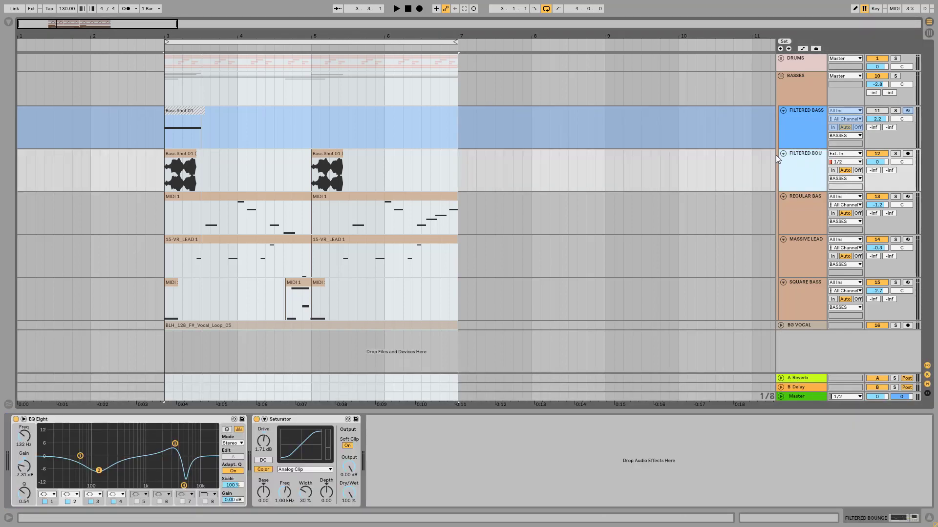
pyautogui.moveTo(180, 38); pyautogui.dragTo(189, 42)
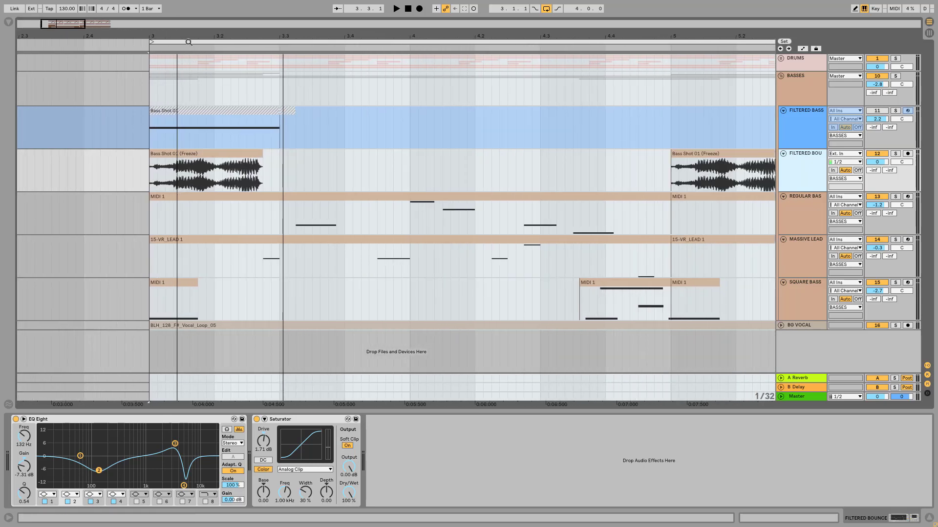
pyautogui.click(219, 151)
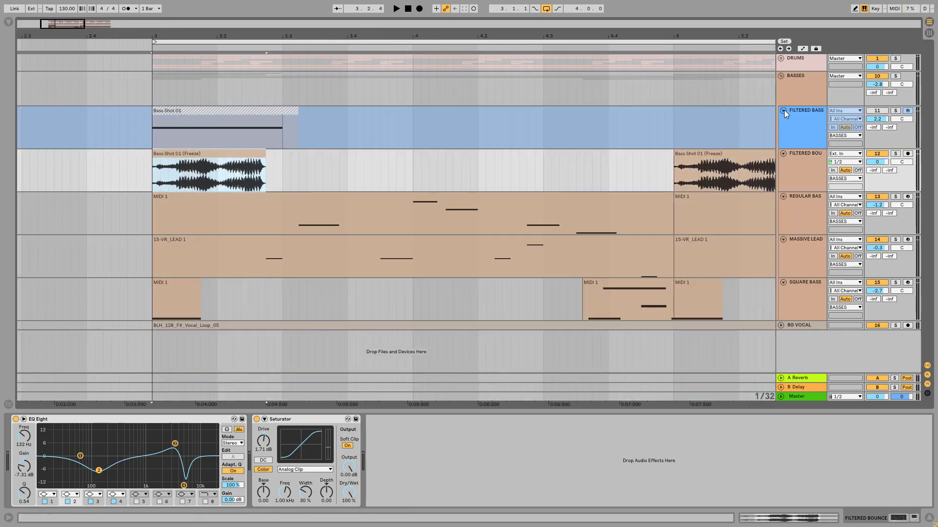
pyautogui.rightClick(808, 111)
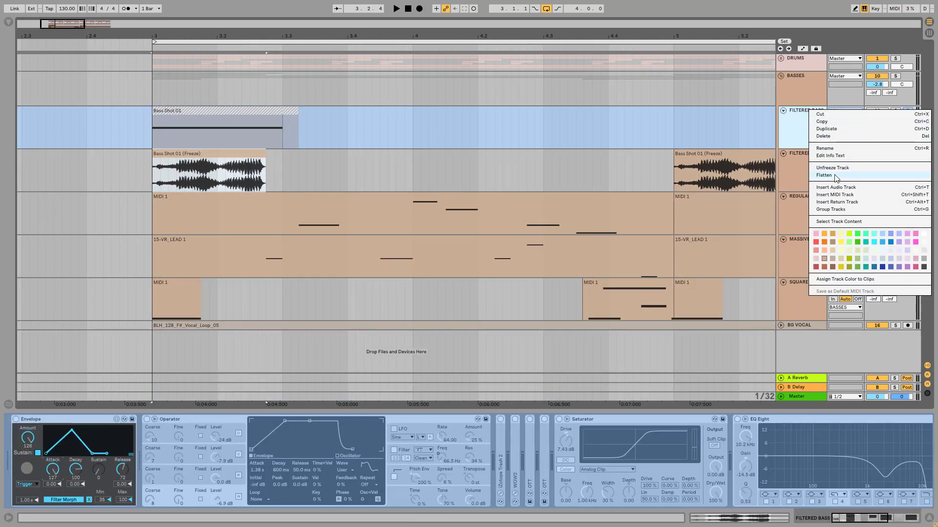
pyautogui.click(836, 168)
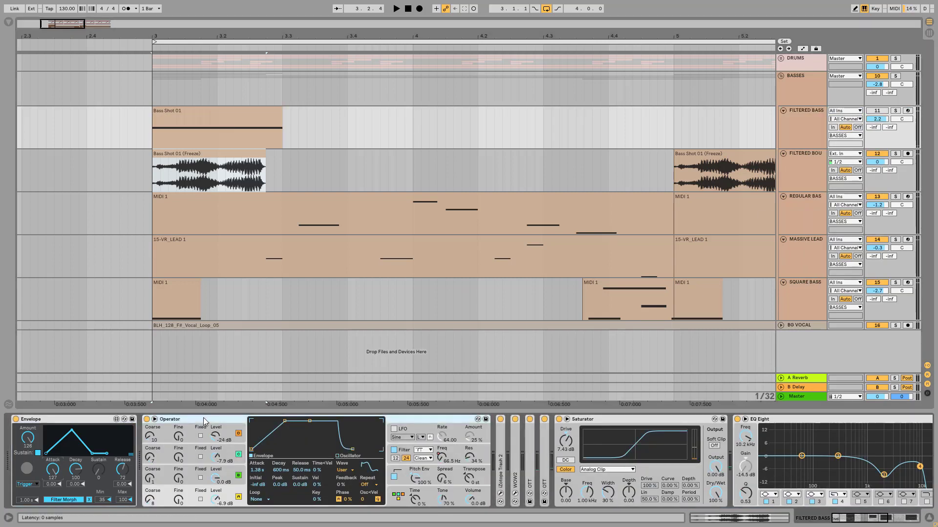
# Step: Collapse the Saturator and the EQ Eight following it in the FILTERED BASS device chain
pyautogui.click(590, 423)
pyautogui.doubleClick(590, 421)
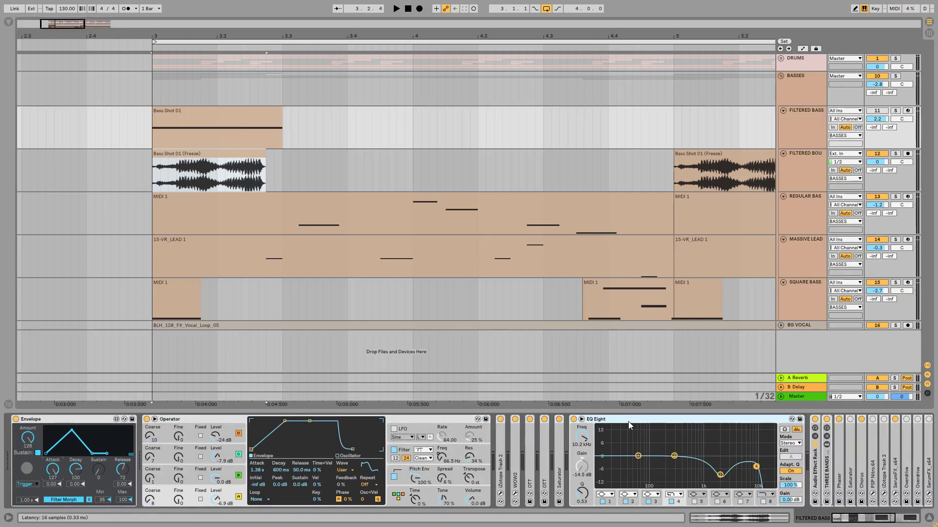
pyautogui.doubleClick(628, 421)
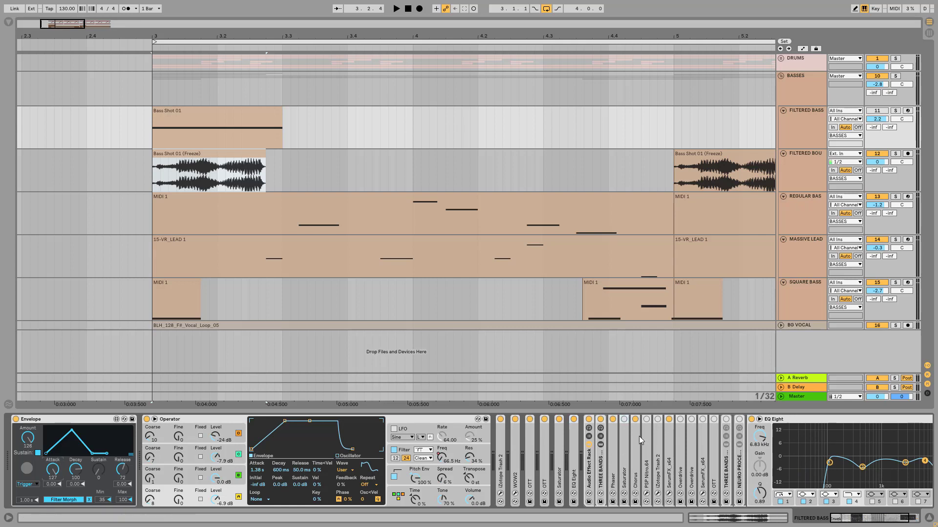
# Step: Delete the switched-off devices from the FILTERED BASS chain, including PSP Nitro, the second iZotope Trash 2, both Overdrives, OTT and the last two racks
pyautogui.press('Delete')
pyautogui.press('Delete')
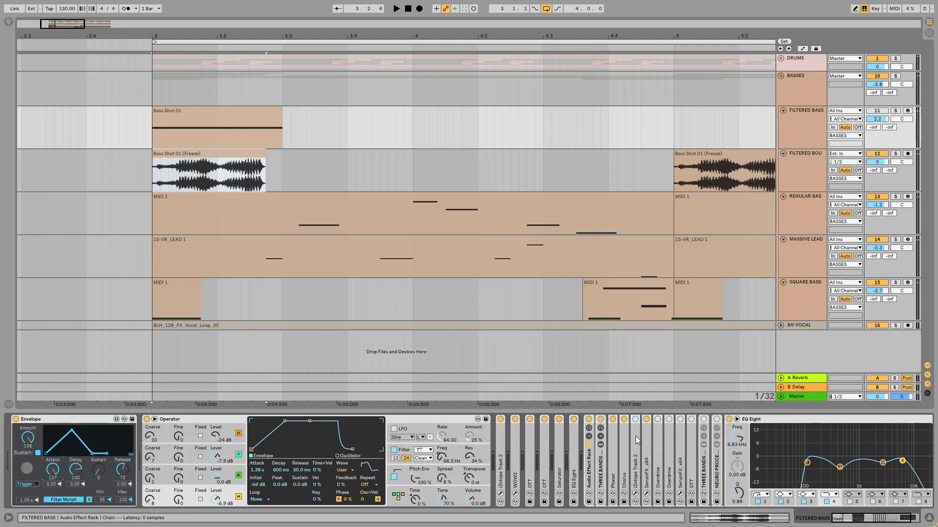
pyautogui.press('Delete')
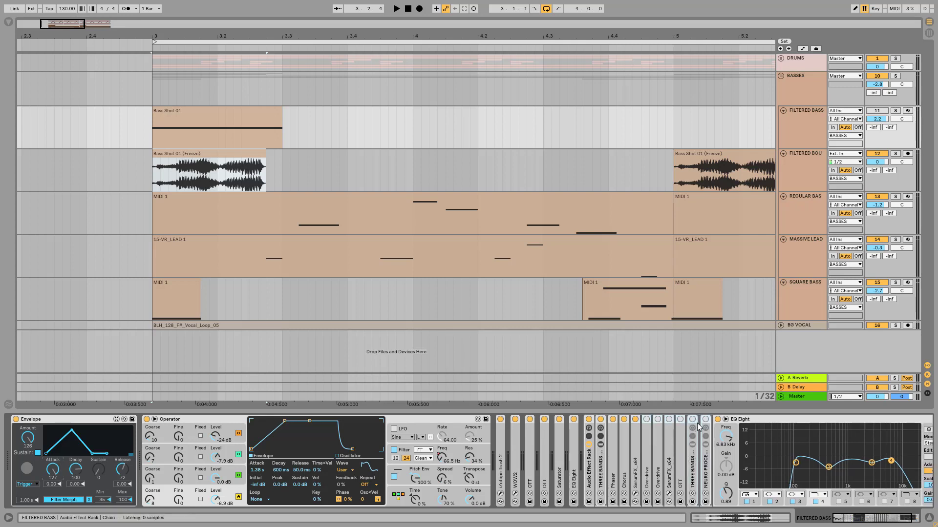
pyautogui.press('Delete')
pyautogui.press('Delete')
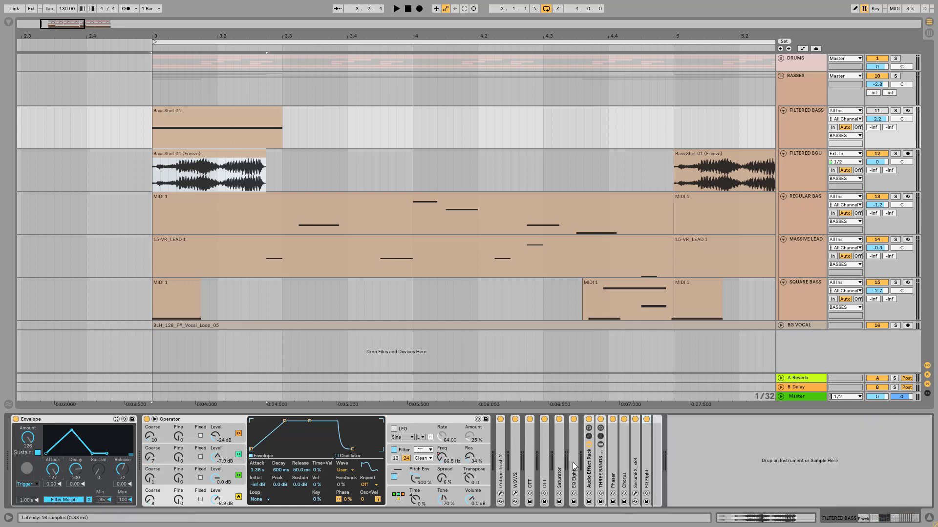
# Step: Move the Audio Effect Rack directly after Operator and switch off all the audio effects in the chain
pyautogui.moveTo(587, 454); pyautogui.dragTo(501, 430)
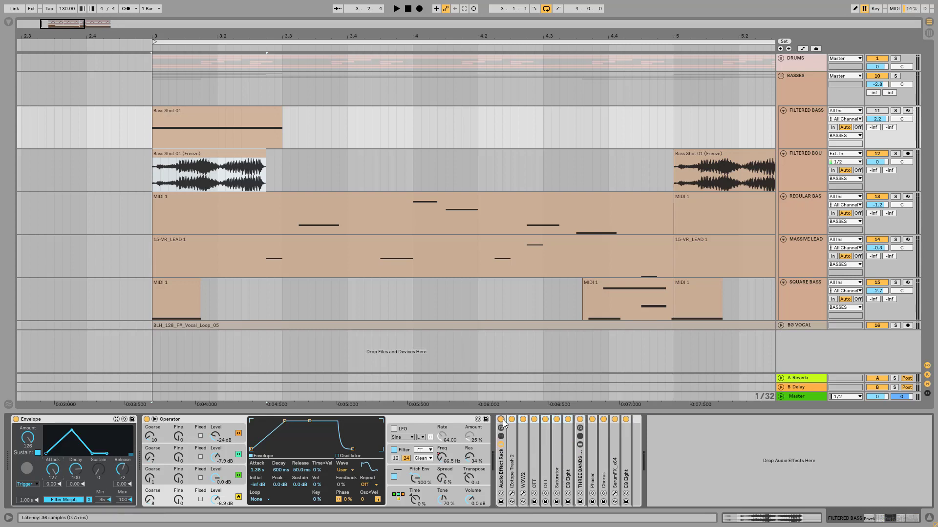
pyautogui.click(172, 417)
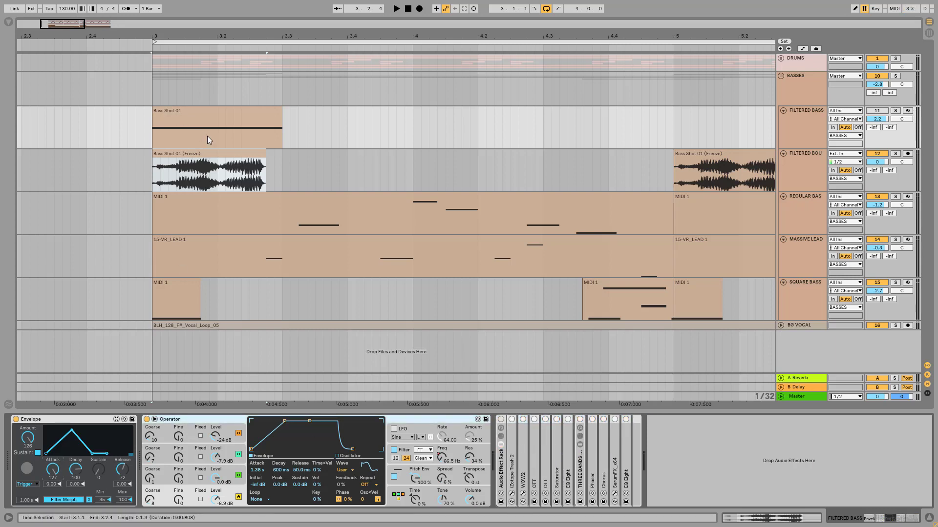
# Step: Solo FILTERED BASS and audition it with the audio effects bypassed and enabled, leaving the effects bypassed
pyautogui.click(895, 111)
pyautogui.press('space')
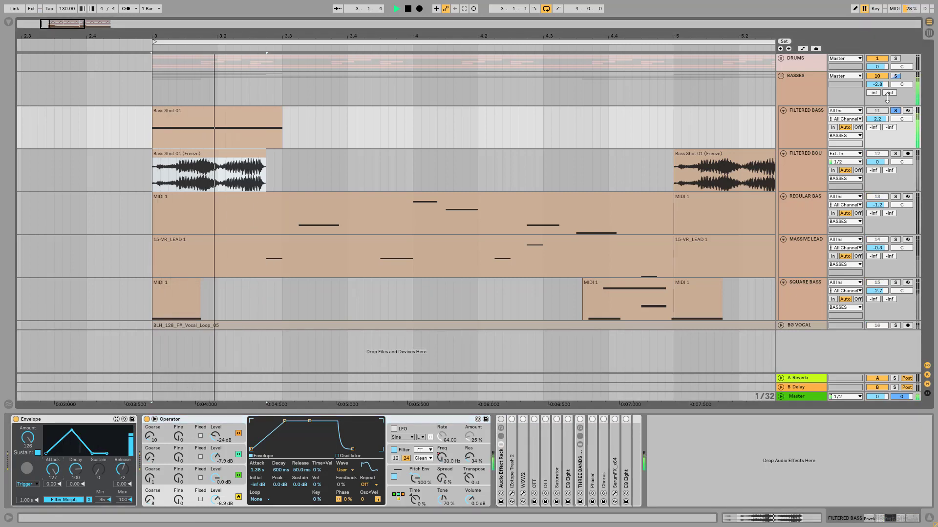
pyautogui.click(500, 419)
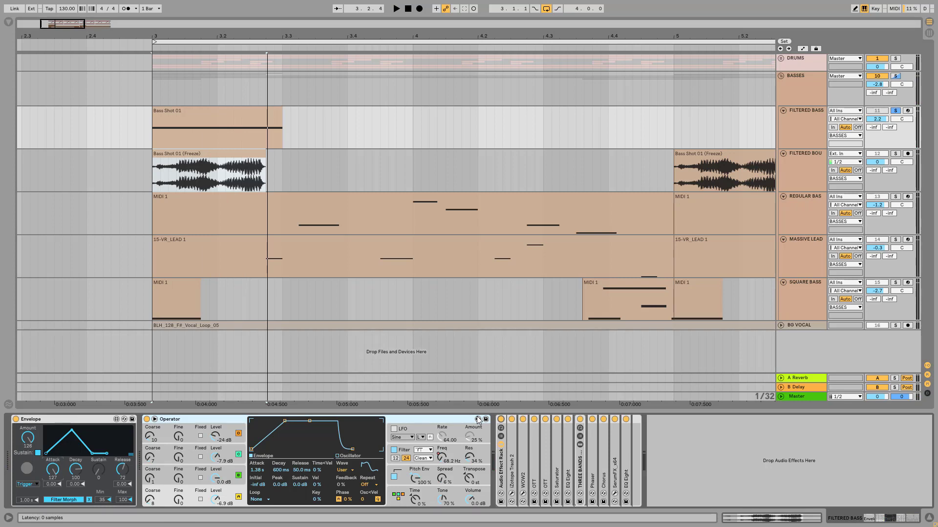
pyautogui.press('space')
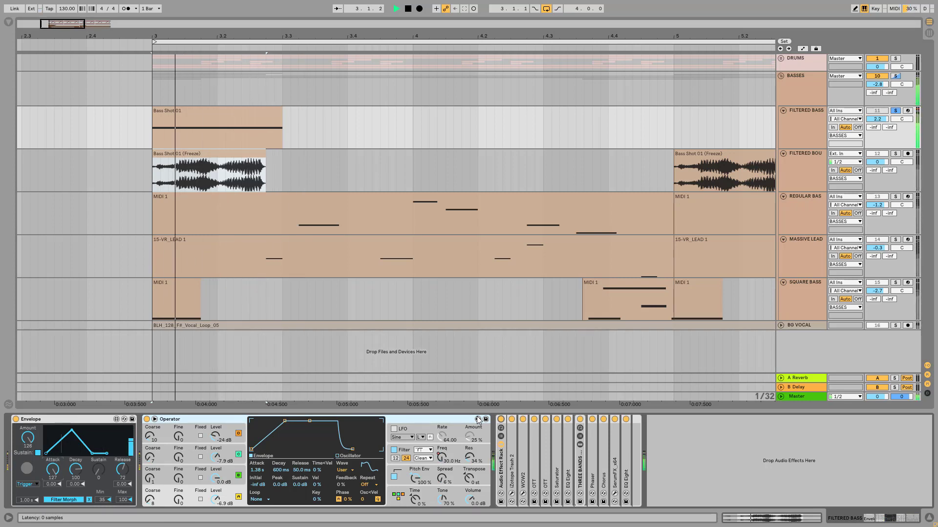
pyautogui.press('space')
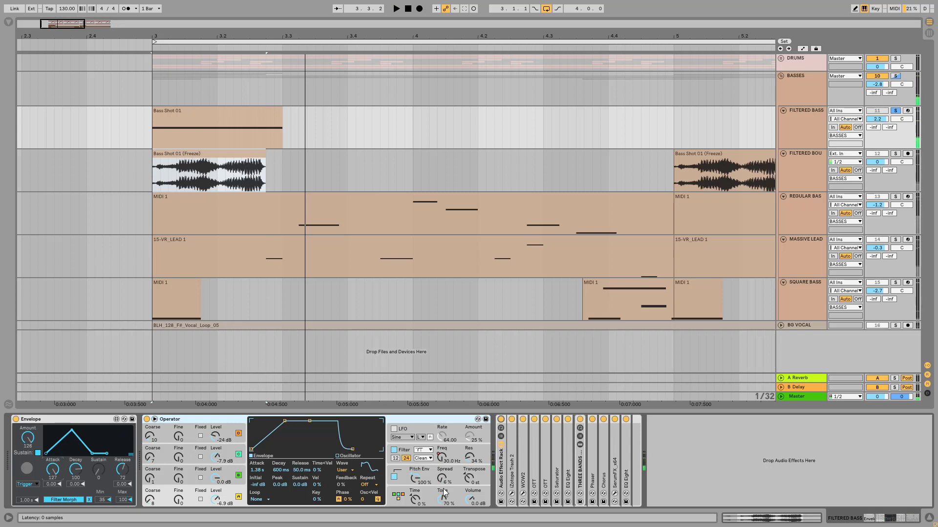
pyautogui.click(500, 420)
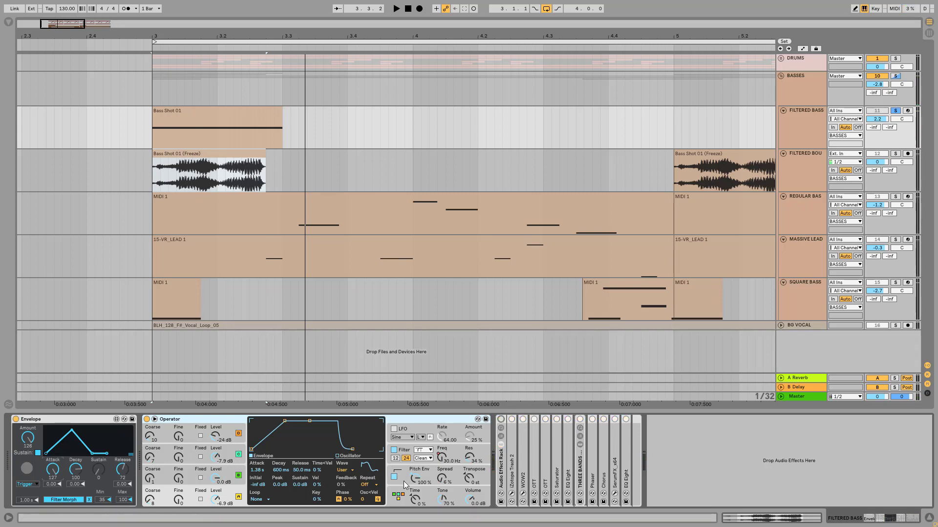
# Step: Examine Operator's algorithm and the amplitude envelopes of oscillators B, C, D and A
pyautogui.click(399, 497)
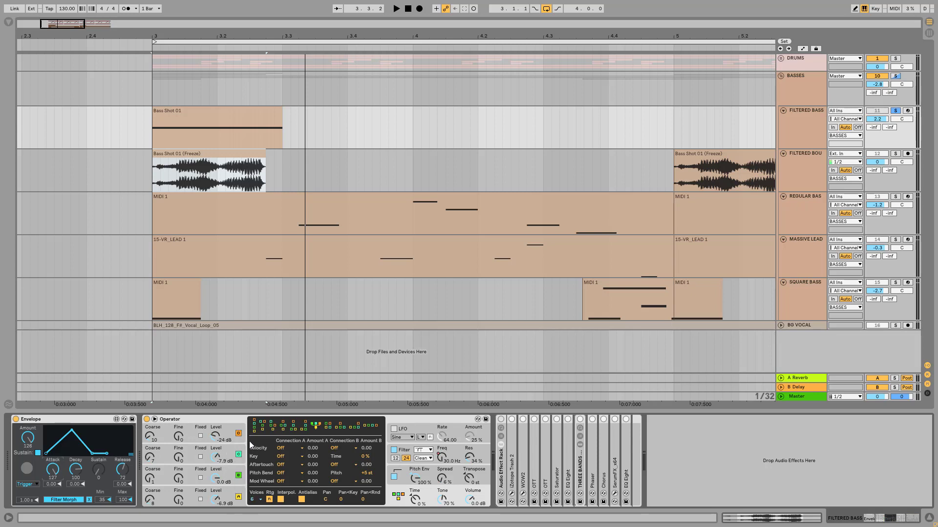
pyautogui.click(245, 476)
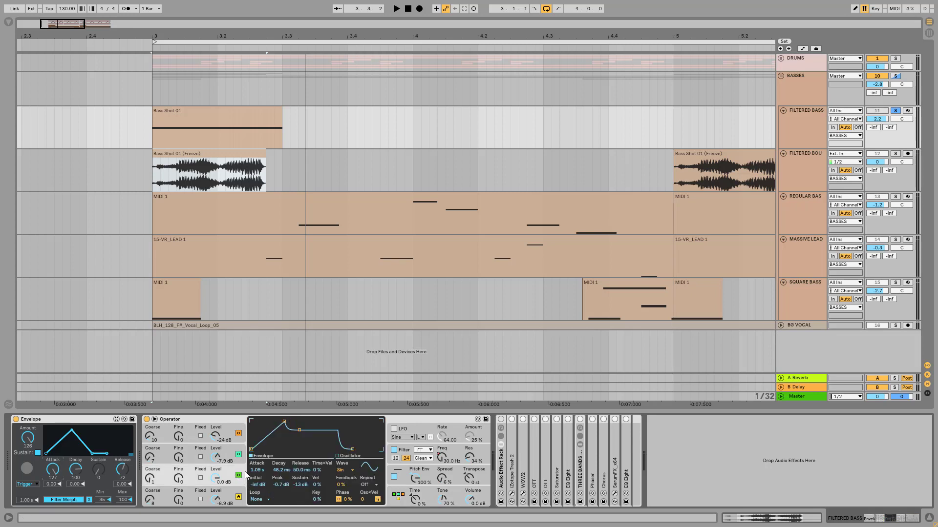
pyautogui.click(247, 458)
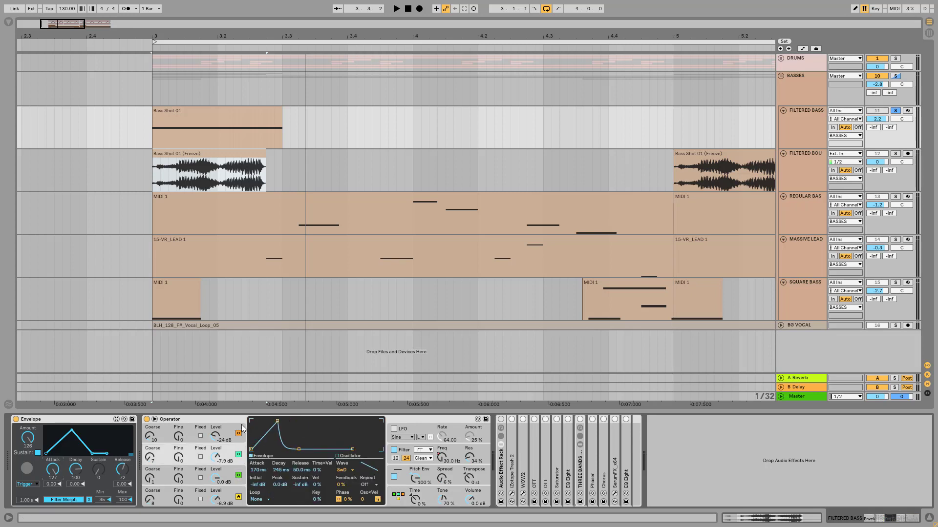
pyautogui.click(244, 430)
pyautogui.click(242, 496)
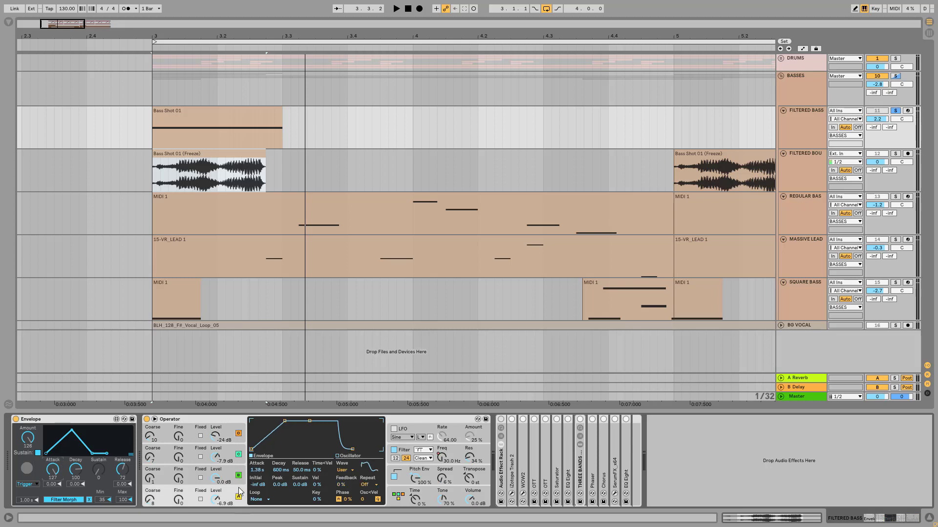
# Step: Show Operator's oscillator waveform display and examine the settings of oscillators A, B, C and D
pyautogui.click(360, 467)
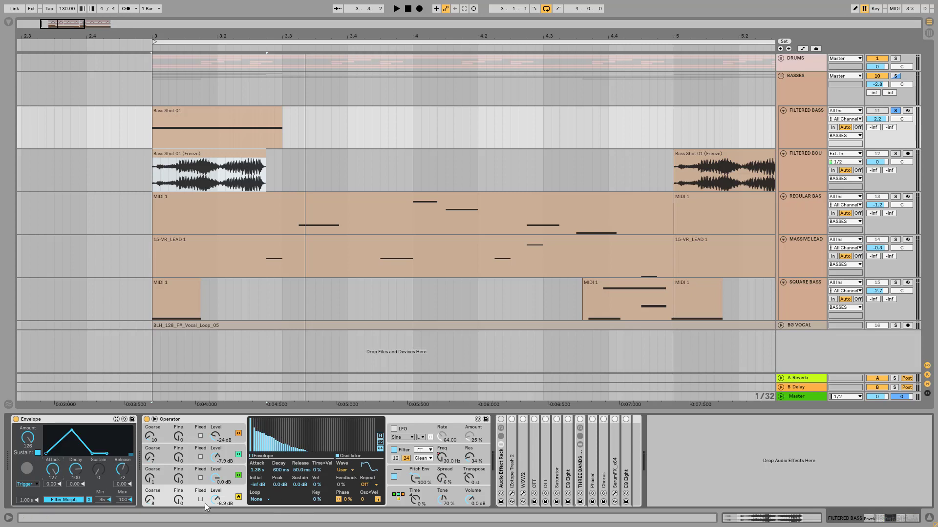
pyautogui.click(150, 503)
pyautogui.click(228, 472)
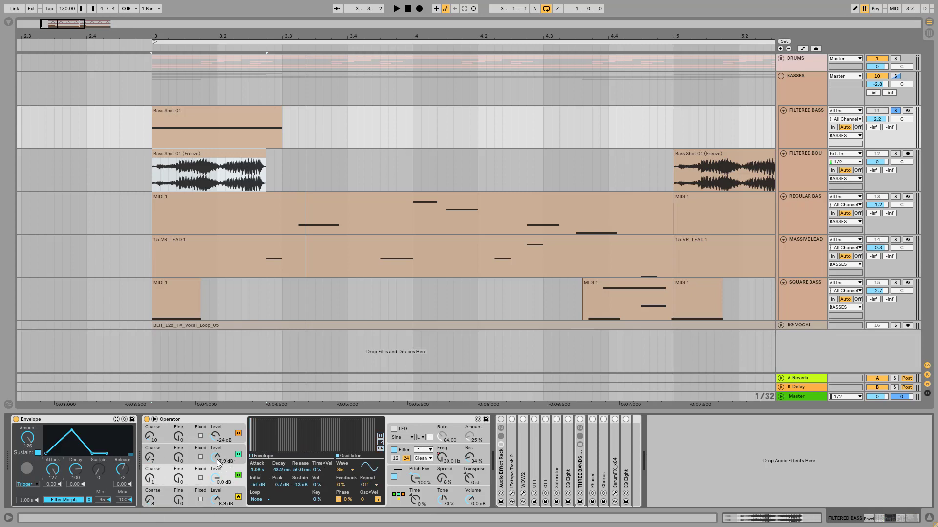
pyautogui.click(218, 462)
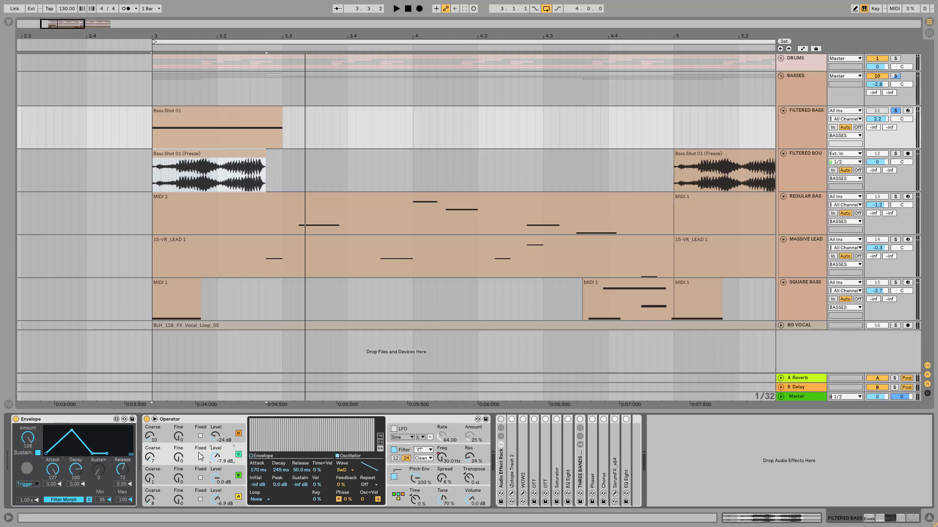
pyautogui.click(227, 431)
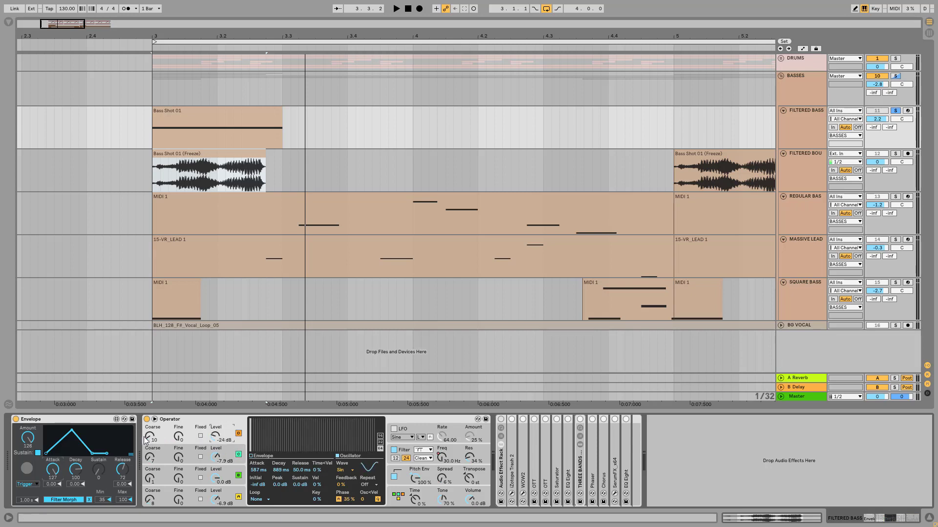
# Step: Examine Operator's filter envelope and the Envelope device placed before Operator
pyautogui.click(440, 457)
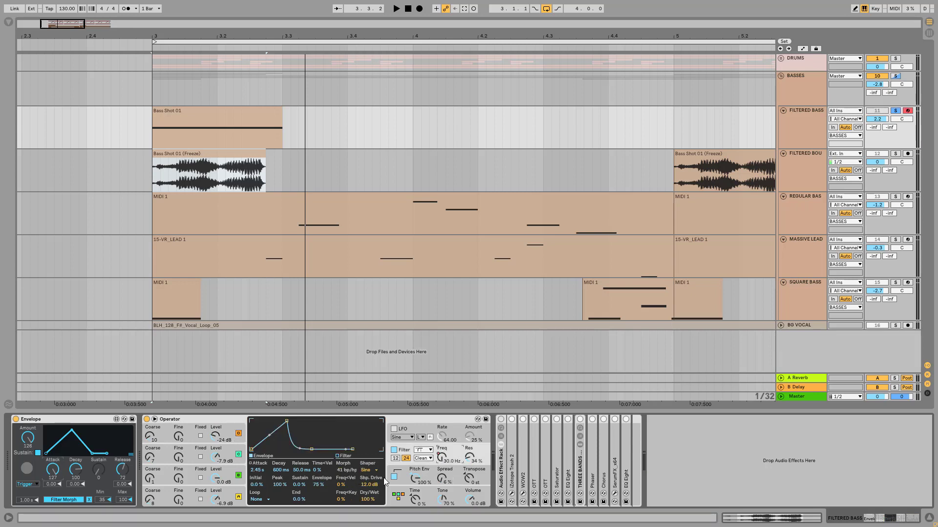
pyautogui.click(55, 423)
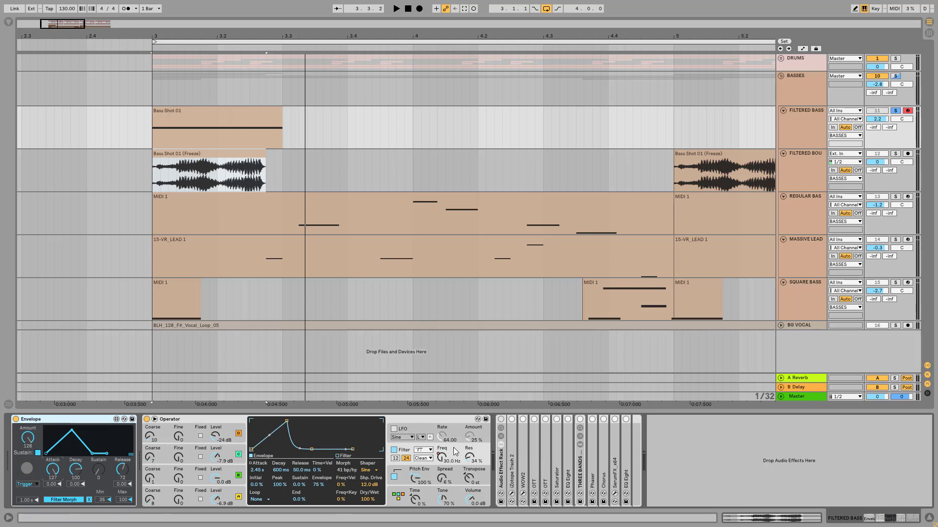
# Step: Examine Operator's filter shaper and pitch envelope, enable the Audio Effect Rack and audition the pitch envelope off and on, leaving it on
pyautogui.click(370, 471)
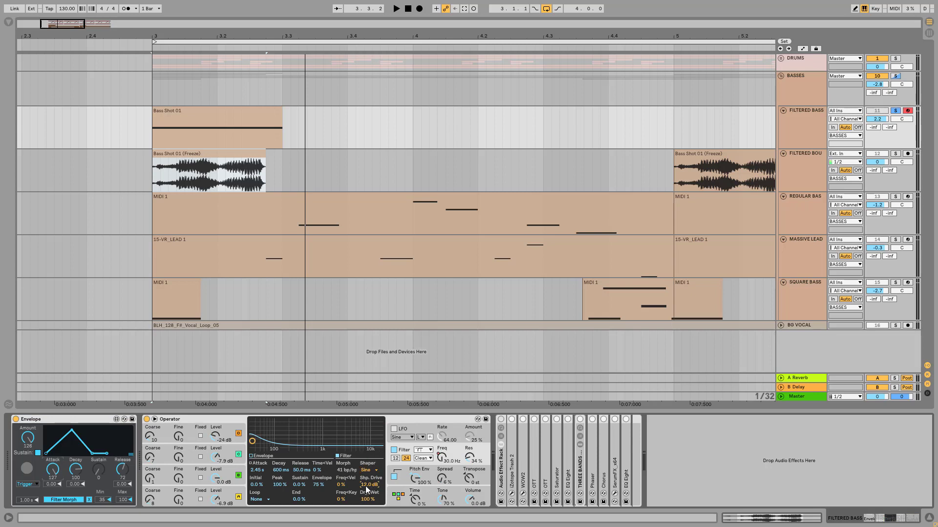
pyautogui.click(423, 479)
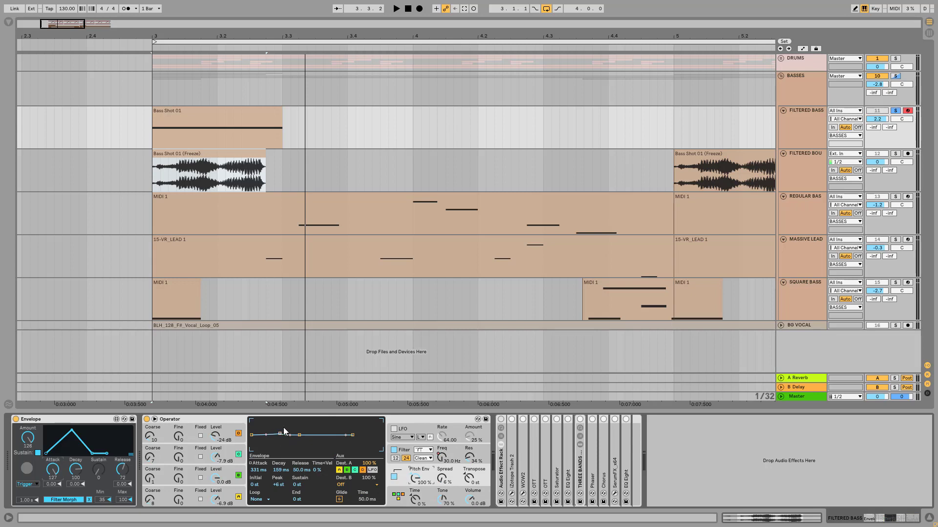
pyautogui.click(394, 477)
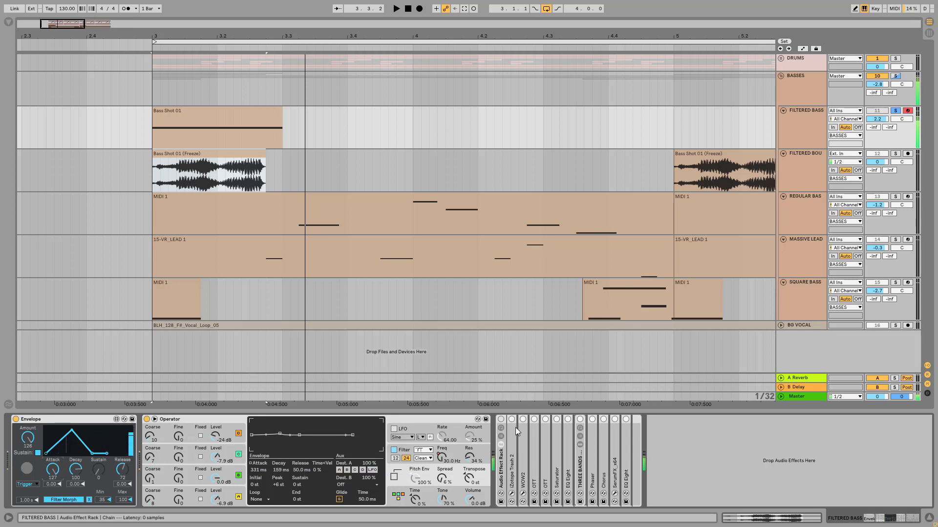
pyautogui.click(500, 419)
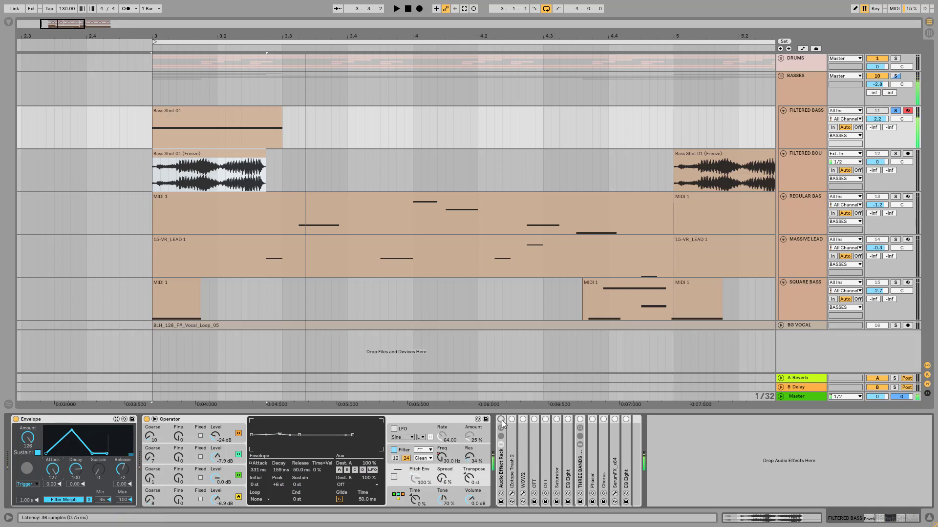
pyautogui.click(395, 478)
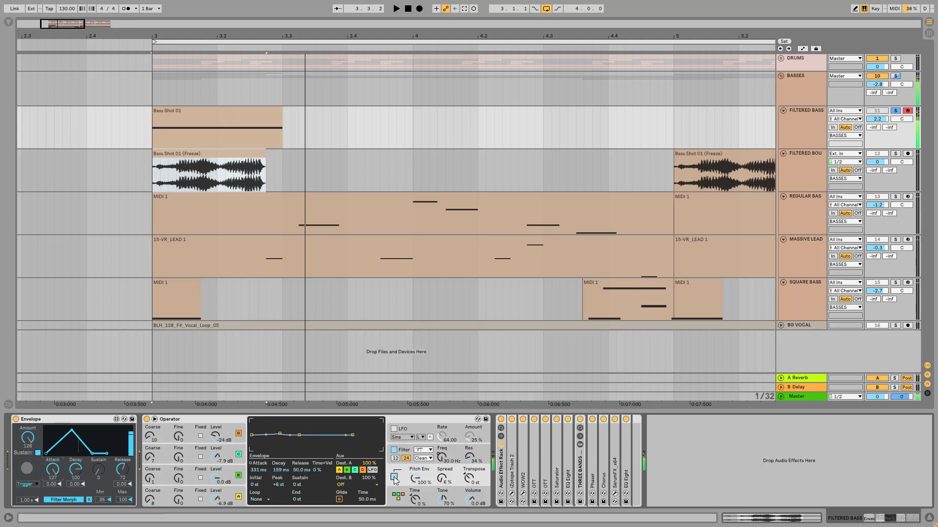
pyautogui.click(395, 477)
pyautogui.click(395, 478)
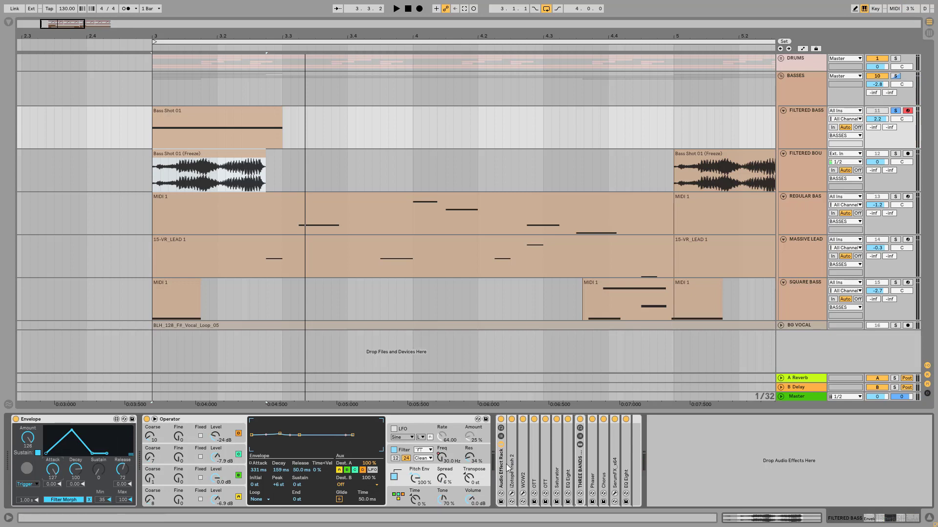
# Step: Unfold iZotope Trash 2, open its editor and examine the Filter 1 and Filter 2 curves and modulation settings
pyautogui.doubleClick(512, 446)
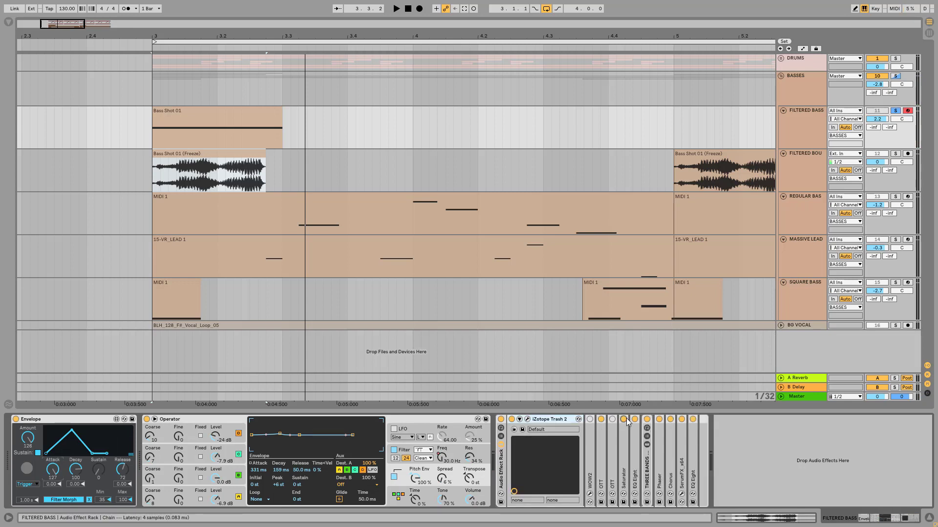
pyautogui.click(527, 419)
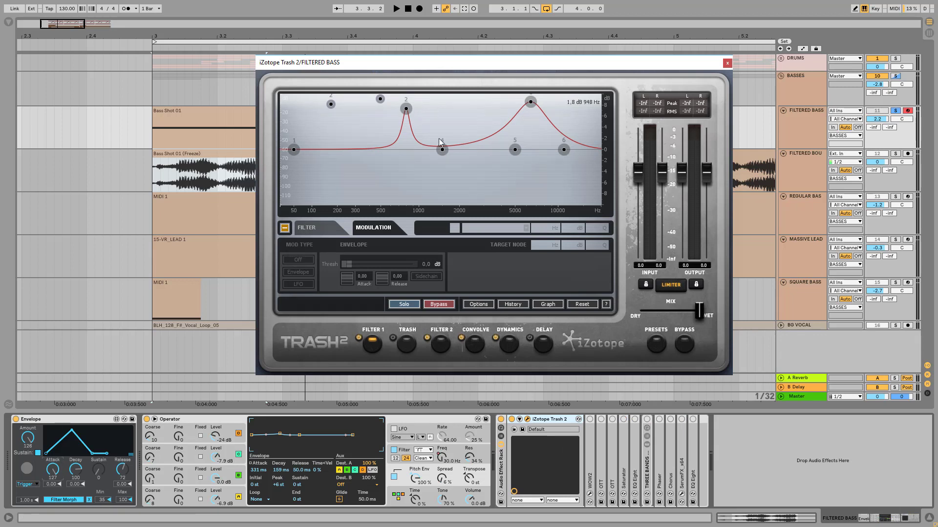
pyautogui.click(442, 345)
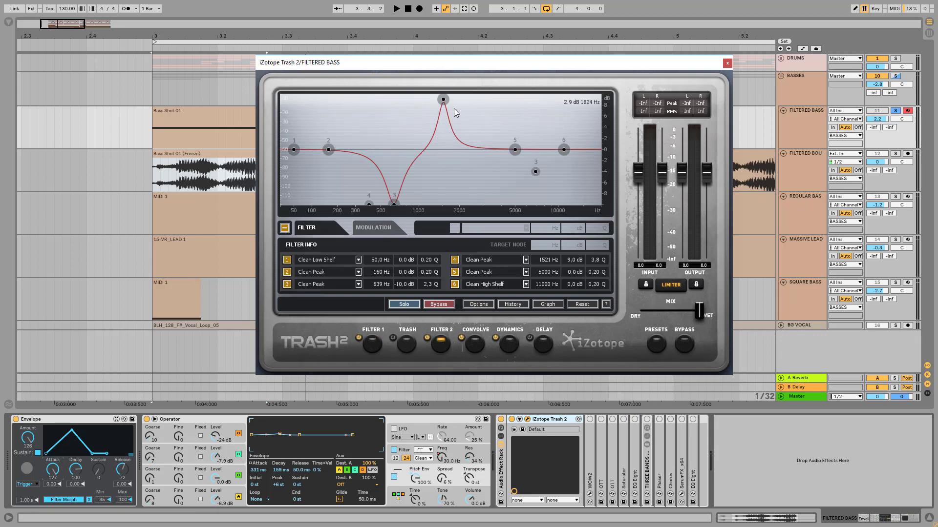
pyautogui.click(381, 229)
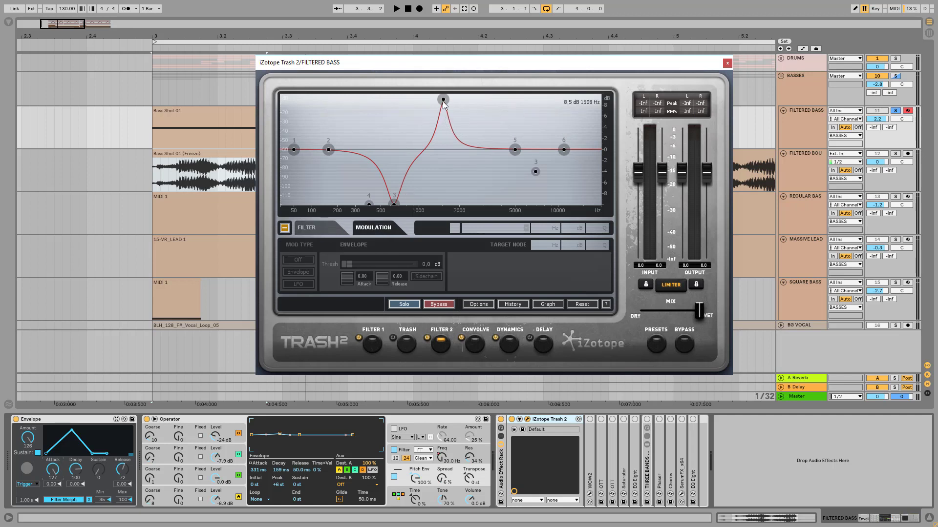
# Step: Turn off Trash 2's Convolve module, view its Dynamics settings and fold the device
pyautogui.click(473, 352)
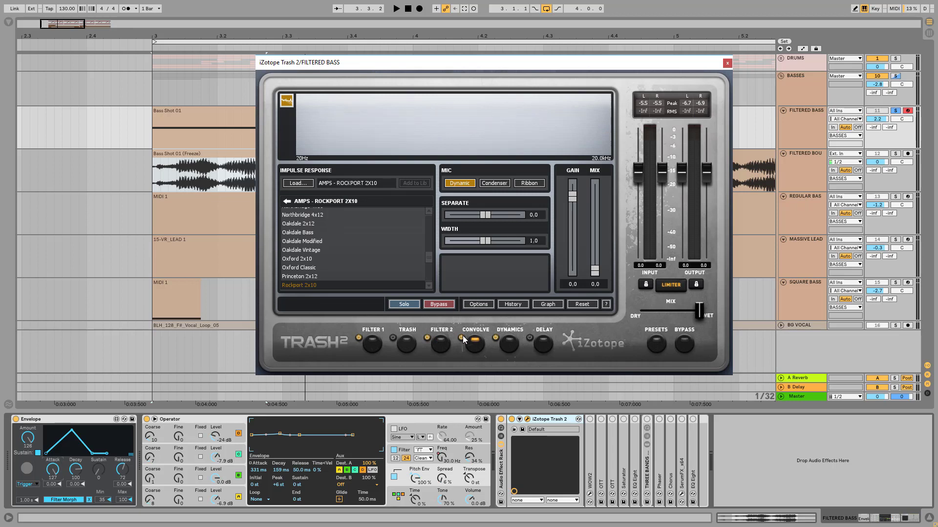
pyautogui.click(461, 337)
pyautogui.click(509, 347)
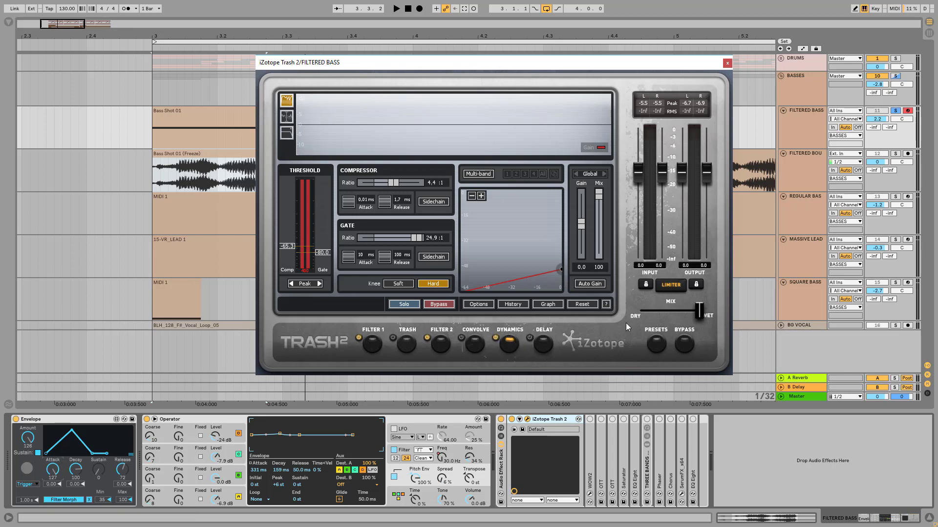
pyautogui.click(547, 420)
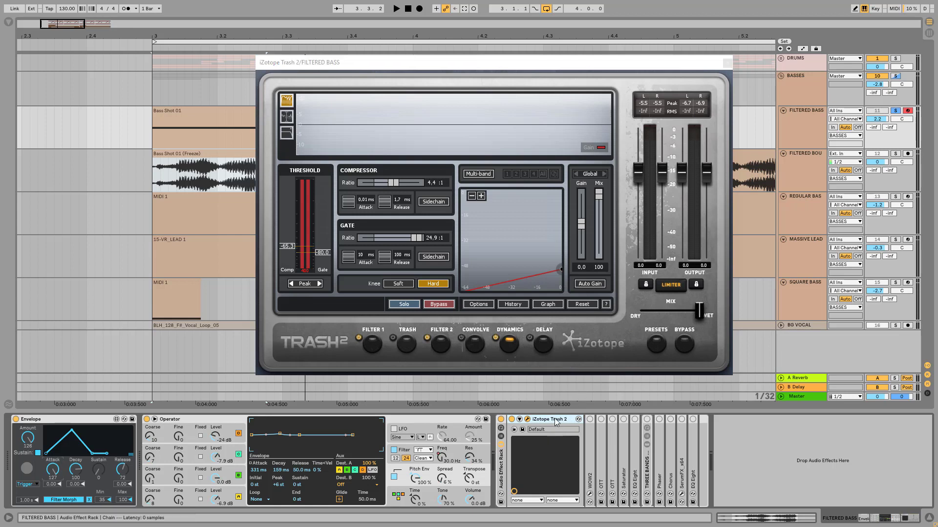
pyautogui.doubleClick(555, 418)
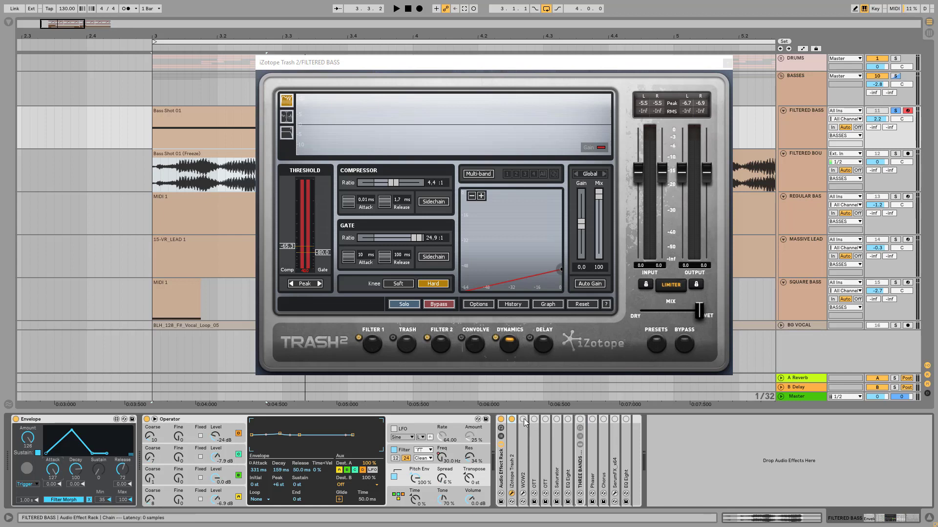
# Step: Open the WOW2 editor in place of Trash 2's and audition the bass with WOW2 bypassed and enabled, leaving it enabled
pyautogui.doubleClick(522, 440)
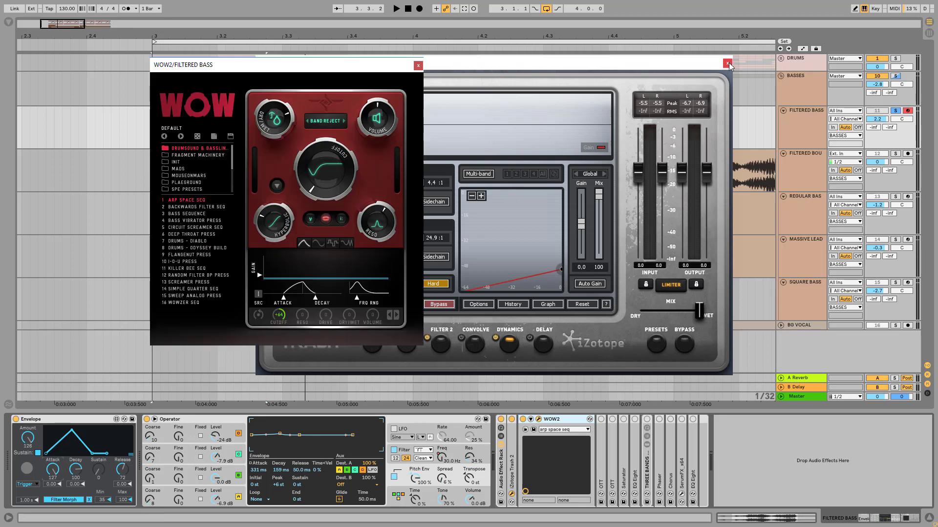
pyautogui.click(730, 61)
pyautogui.moveTo(330, 74); pyautogui.dragTo(390, 58)
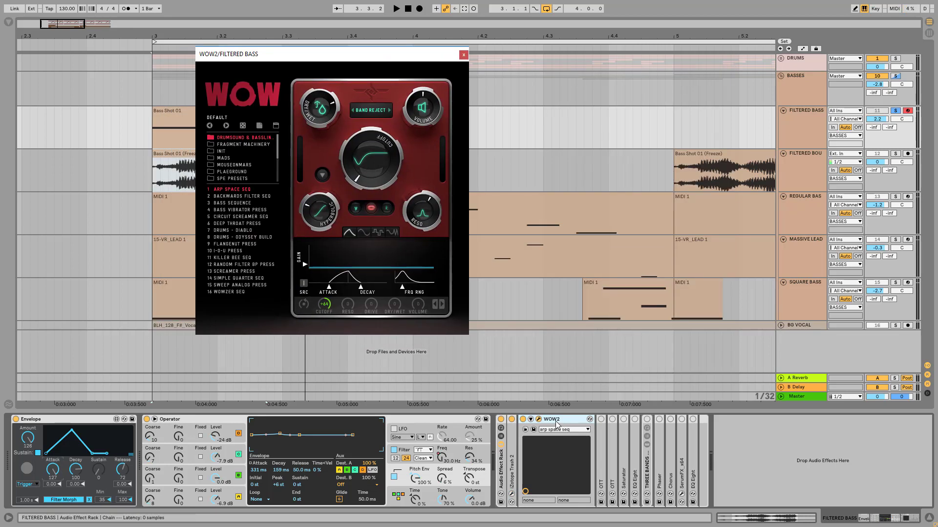
pyautogui.click(523, 420)
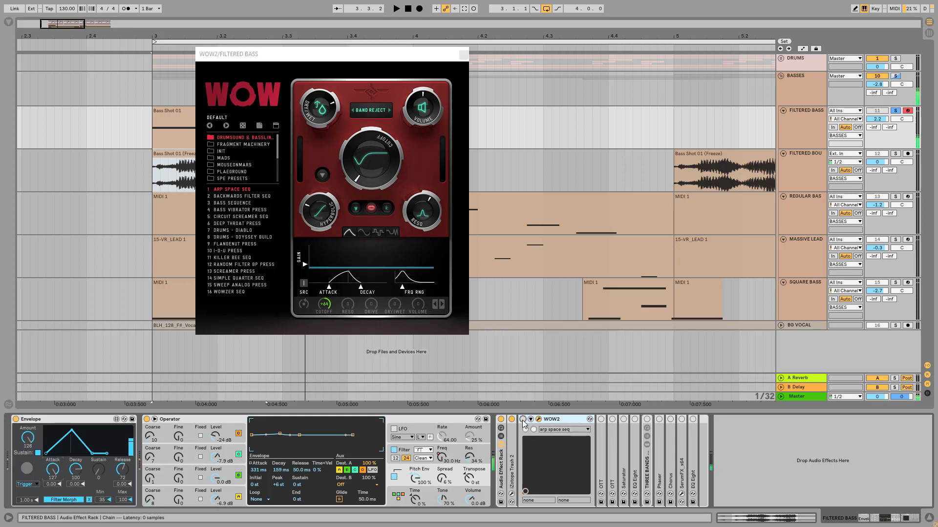
pyautogui.click(522, 420)
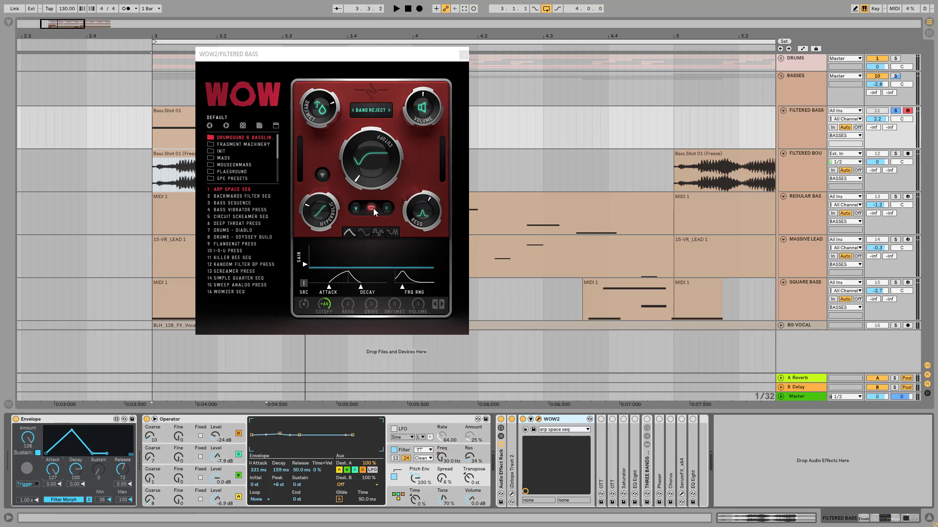
# Step: Examine the modulation assigned to WOW2's Cutoff knob and fold the WOW2 device
pyautogui.click(370, 156)
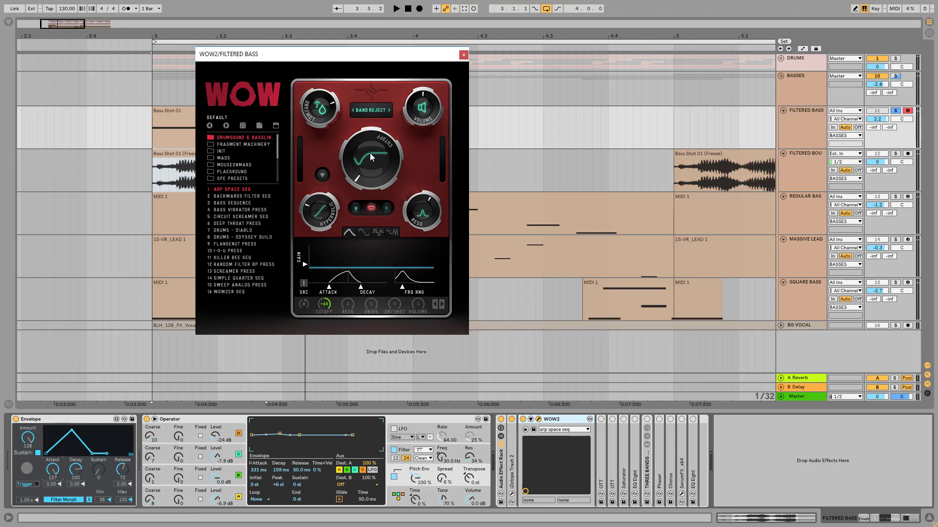
pyautogui.moveTo(370, 158)
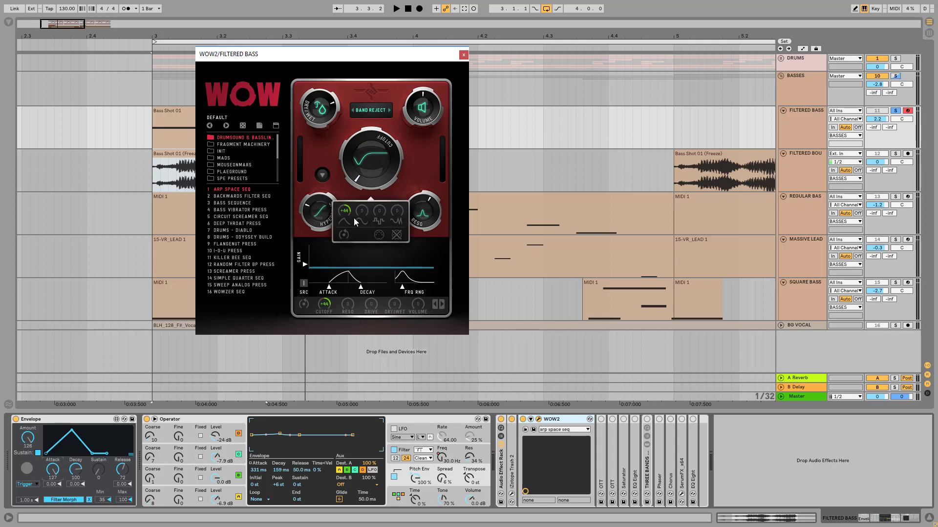
pyautogui.moveTo(354, 218); pyautogui.dragTo(355, 190)
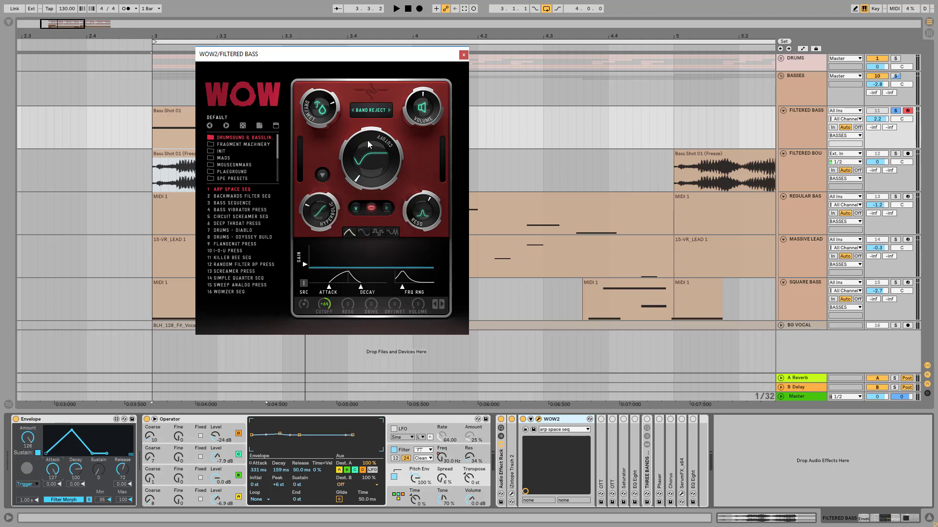
pyautogui.doubleClick(560, 420)
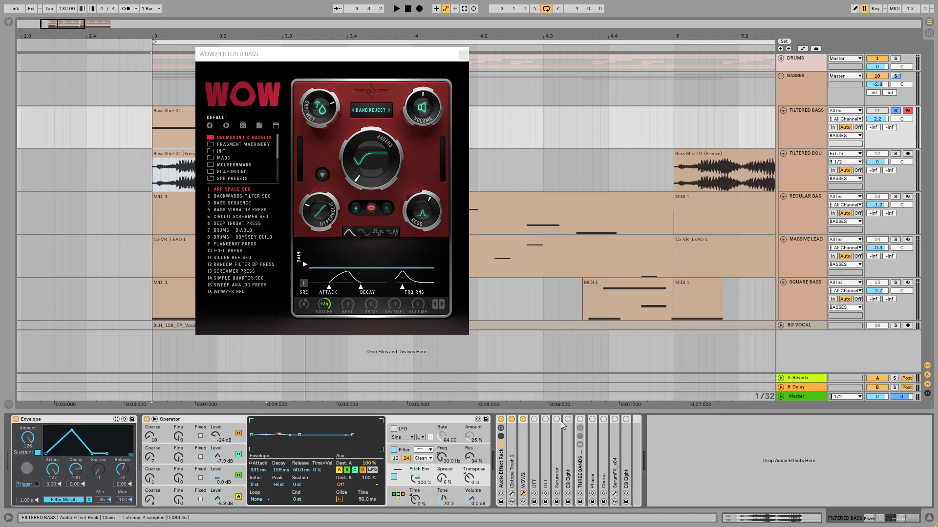
# Step: Unfold the first OTT and the Saturator in turn to examine their settings, folding each one again
pyautogui.doubleClick(535, 452)
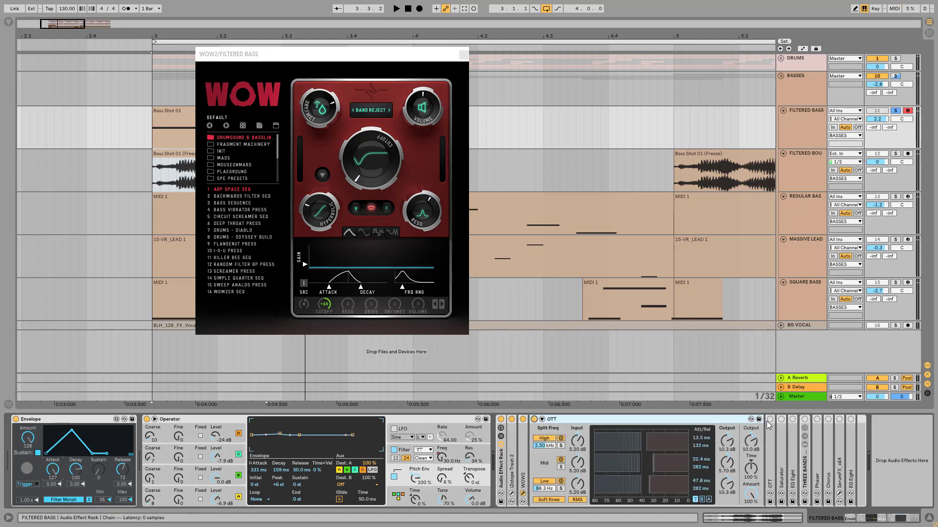
pyautogui.doubleClick(639, 421)
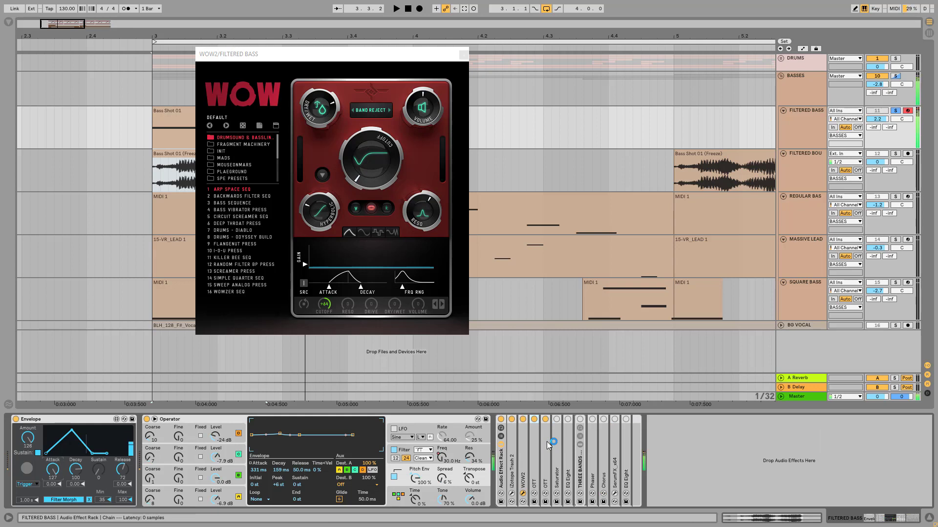
pyautogui.doubleClick(553, 442)
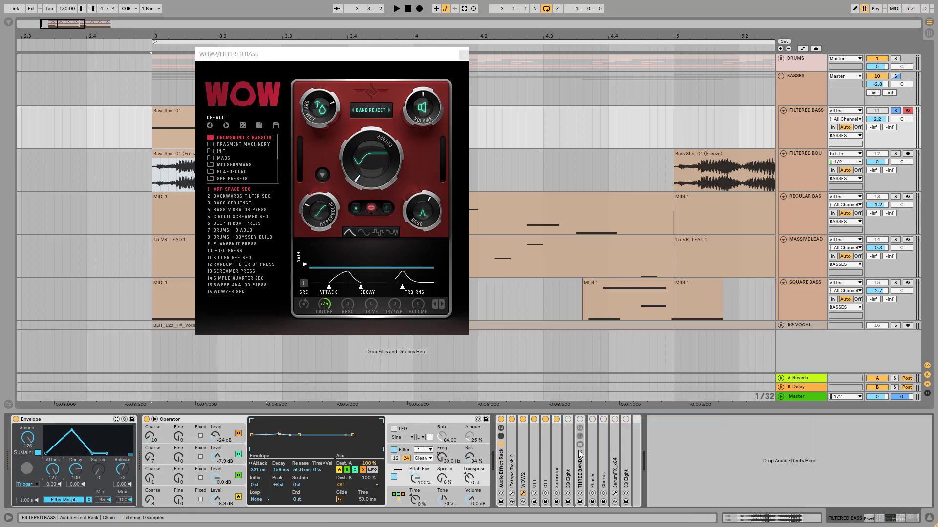
pyautogui.doubleClick(701, 422)
# Step: Turn on the EQ Eight following the Saturator, inspect its high-frequency dip and high-cut bands, and fold it
pyautogui.doubleClick(570, 460)
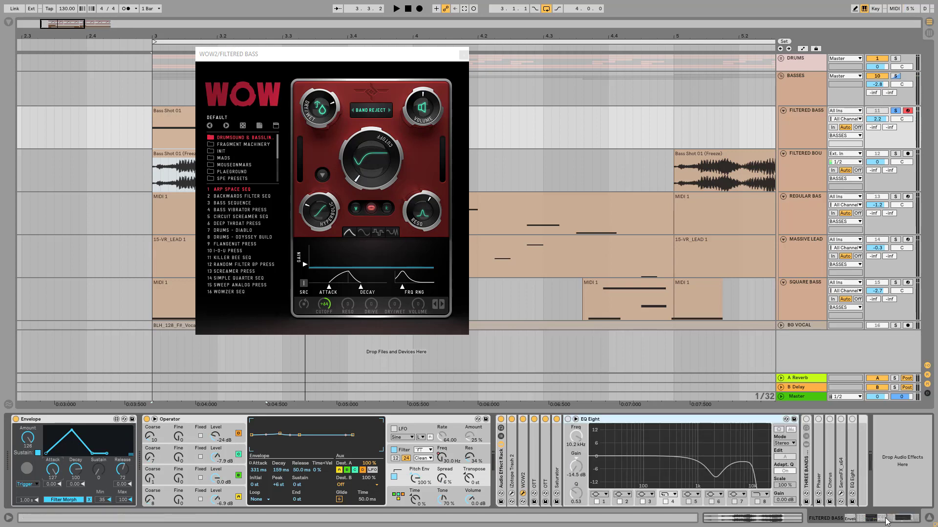
pyautogui.click(574, 423)
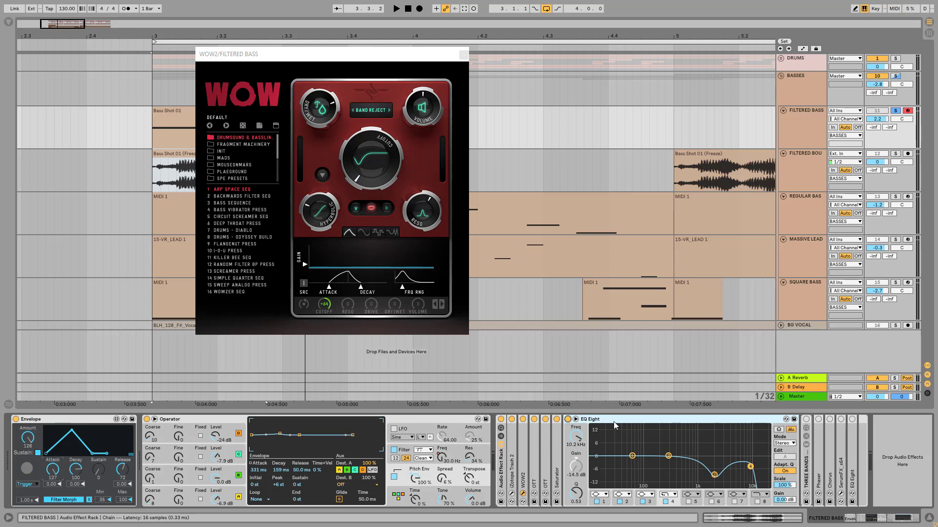
pyautogui.click(714, 474)
pyautogui.click(750, 467)
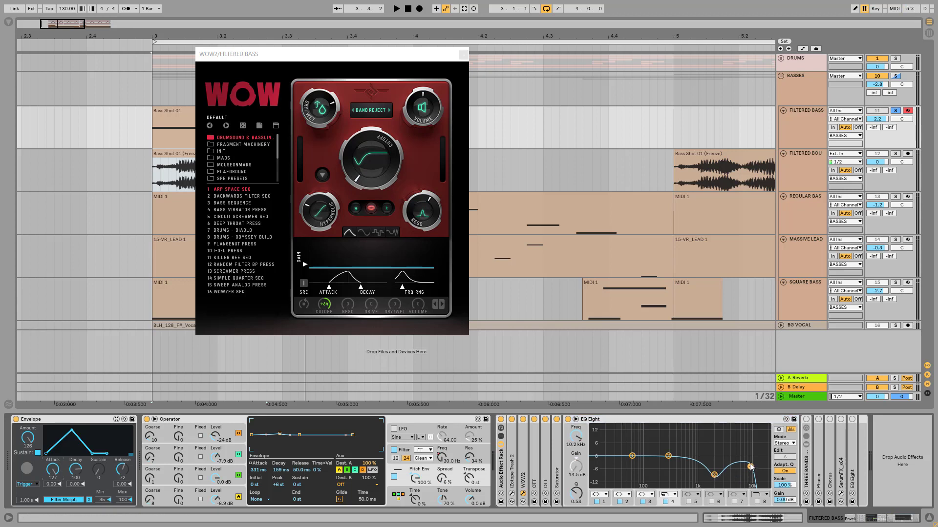
pyautogui.doubleClick(609, 420)
# Step: Inspect the BOTTOM chain of the THREE BANDS SPLIT rack and delete the whole rack from the effects chain
pyautogui.doubleClick(584, 467)
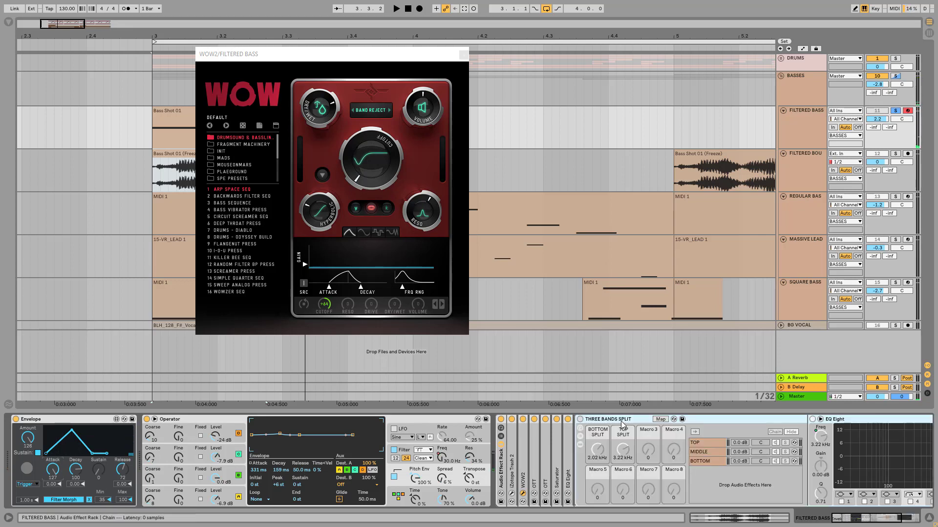
pyautogui.click(705, 461)
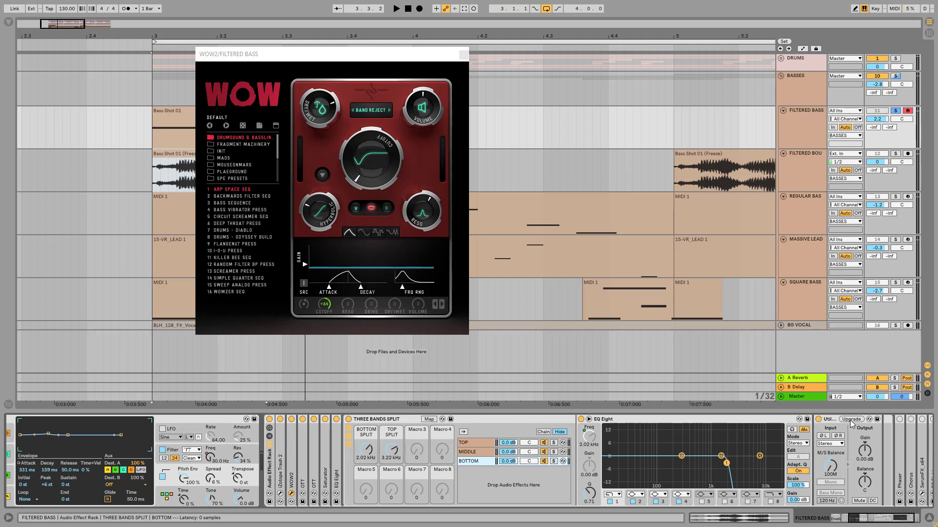
pyautogui.click(403, 421)
pyautogui.press('Delete')
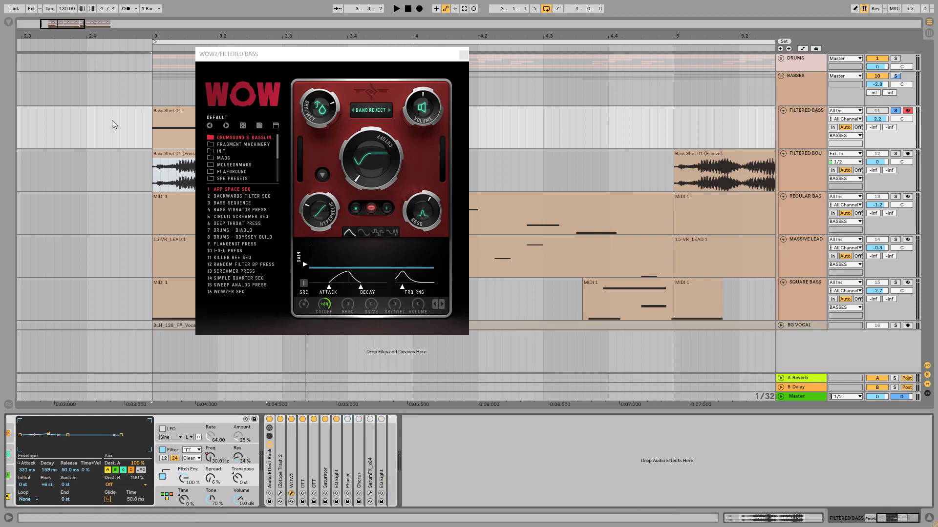
# Step: Find Utility among the audio effects and insert it between EQ Eight and Phaser on FILTERED BASS
pyautogui.click(8, 22)
pyautogui.click(29, 118)
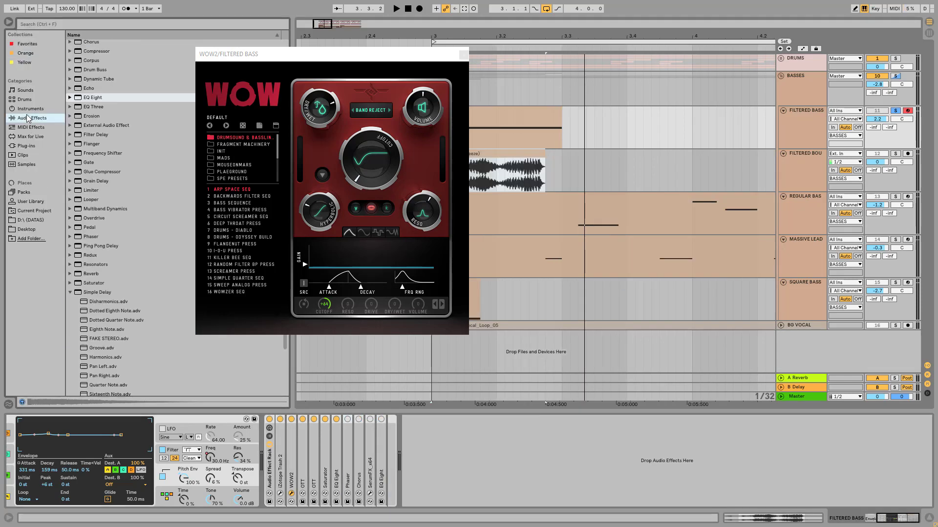
pyautogui.scroll(-5, 125, 329)
pyautogui.moveTo(90, 373); pyautogui.dragTo(341, 481)
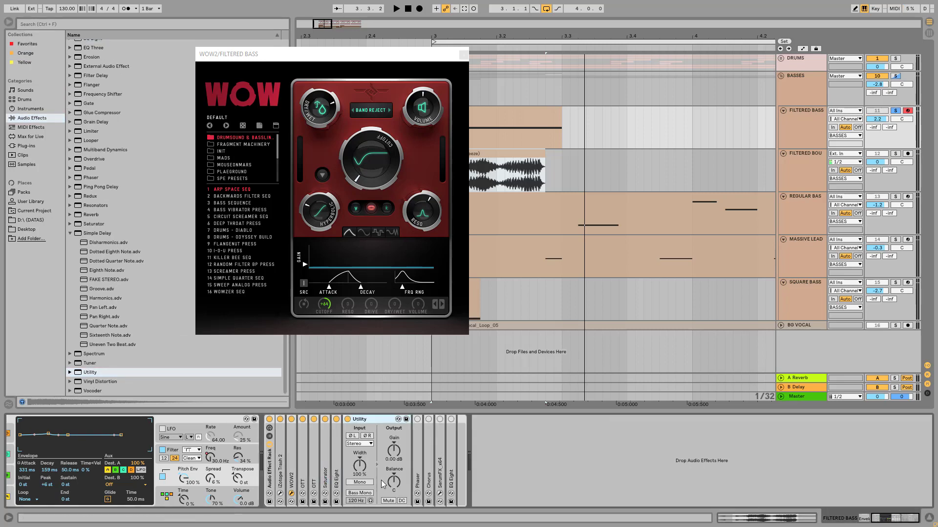
# Step: Turn on Bass Mono in Utility and set its frequency to 150 Hz
pyautogui.click(360, 483)
pyautogui.click(360, 493)
pyautogui.moveTo(361, 503); pyautogui.dragTo(362, 493)
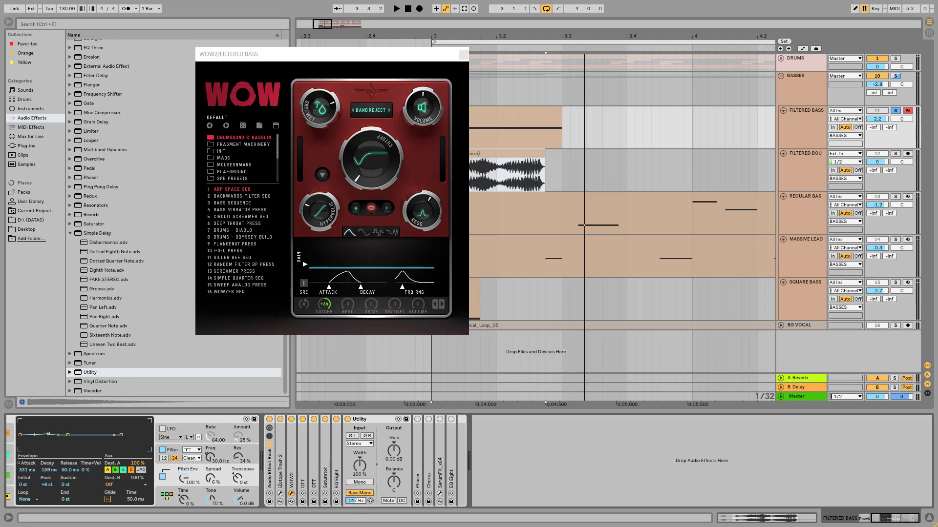
pyautogui.write('150')
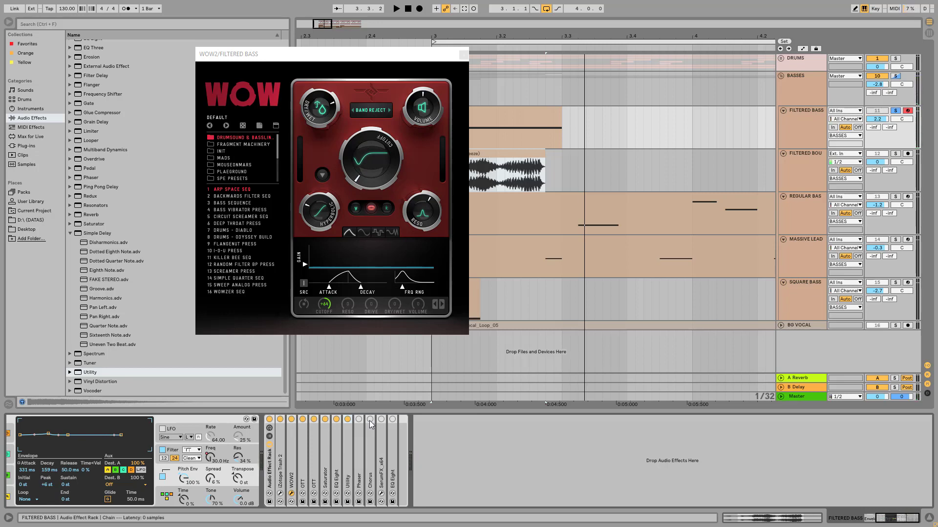
# Step: Unfold the Phaser in the FILTERED BASS effects chain, turn it on, and fold it again
pyautogui.doubleClick(375, 420)
pyautogui.doubleClick(361, 420)
pyautogui.click(360, 420)
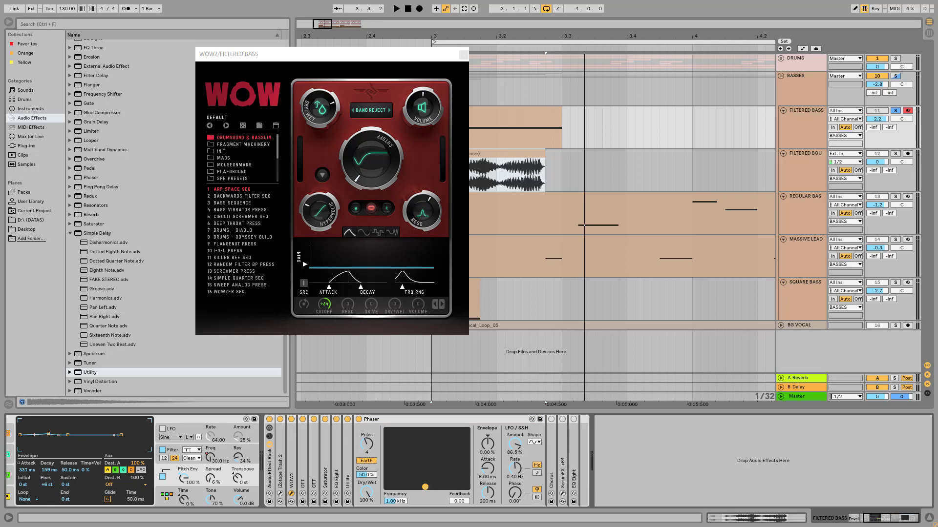
pyautogui.doubleClick(371, 419)
# Step: Unfold the Chorus following the Phaser, turn it on, and fold it again
pyautogui.doubleClick(371, 456)
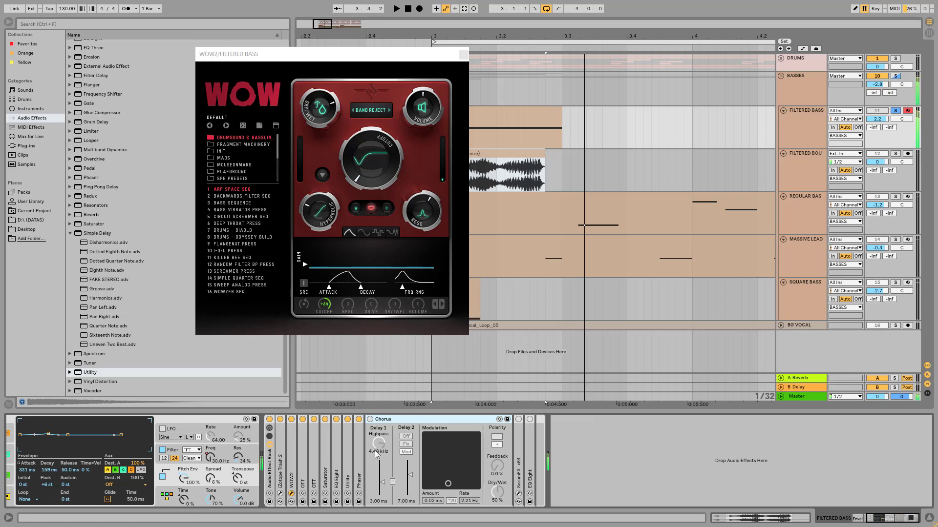
pyautogui.click(370, 419)
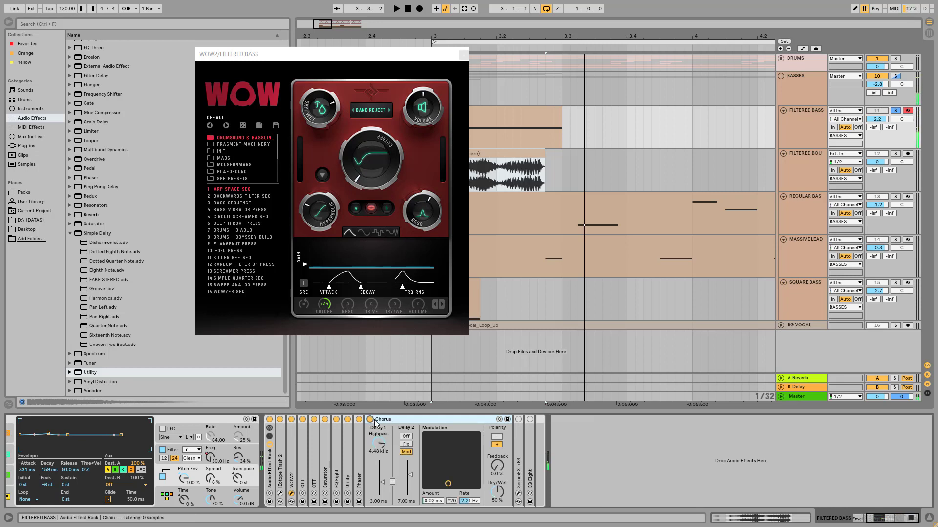
pyautogui.doubleClick(415, 420)
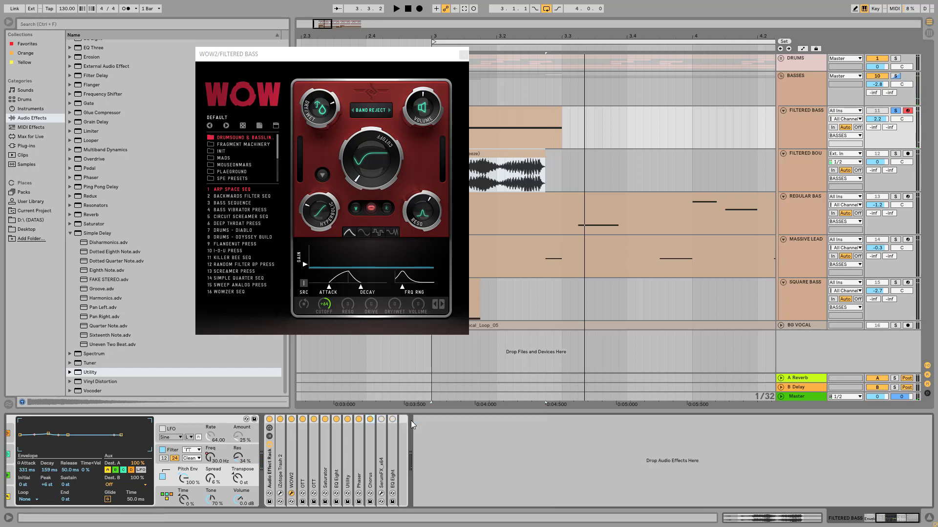
# Step: Unfold SerumFX, turn it on, and switch it off and on to compare the sound with and without it
pyautogui.doubleClick(382, 443)
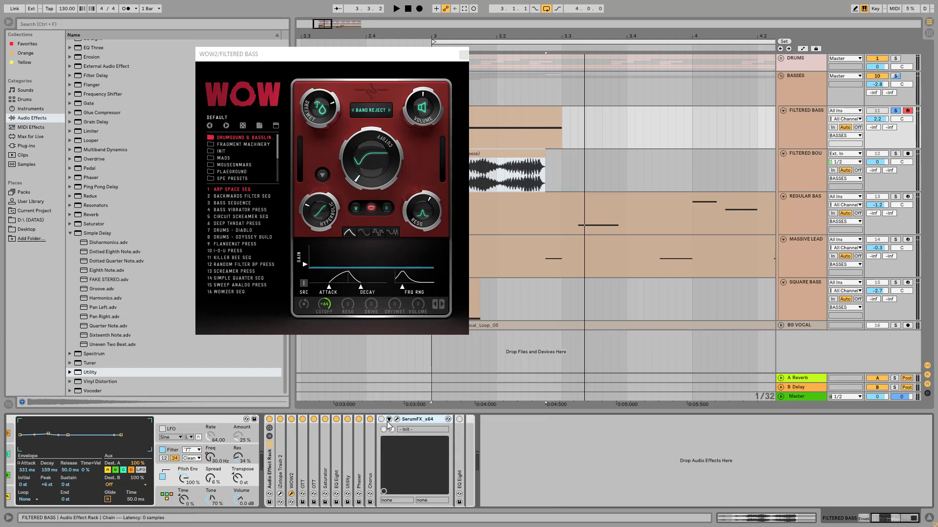
pyautogui.click(381, 419)
pyautogui.click(380, 419)
pyautogui.click(380, 419)
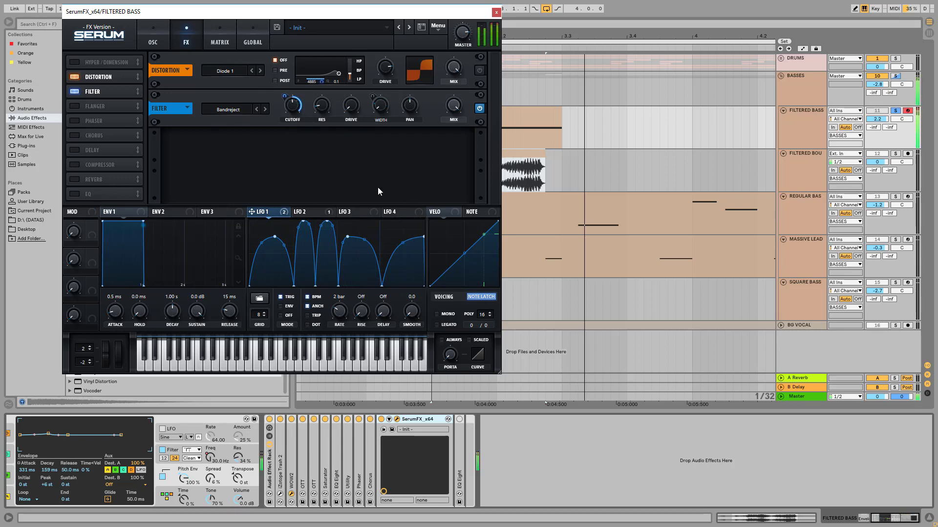
pyautogui.click(381, 421)
pyautogui.click(381, 420)
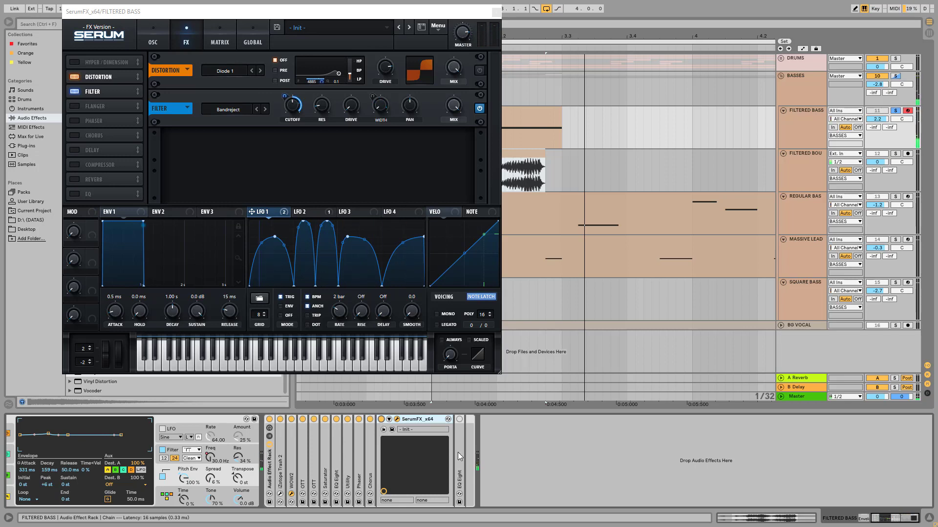
# Step: Unfold and turn on the last EQ Eight in the chain, then bypass and re-enable it to compare the sound
pyautogui.hotkey('ctrl', 'v')
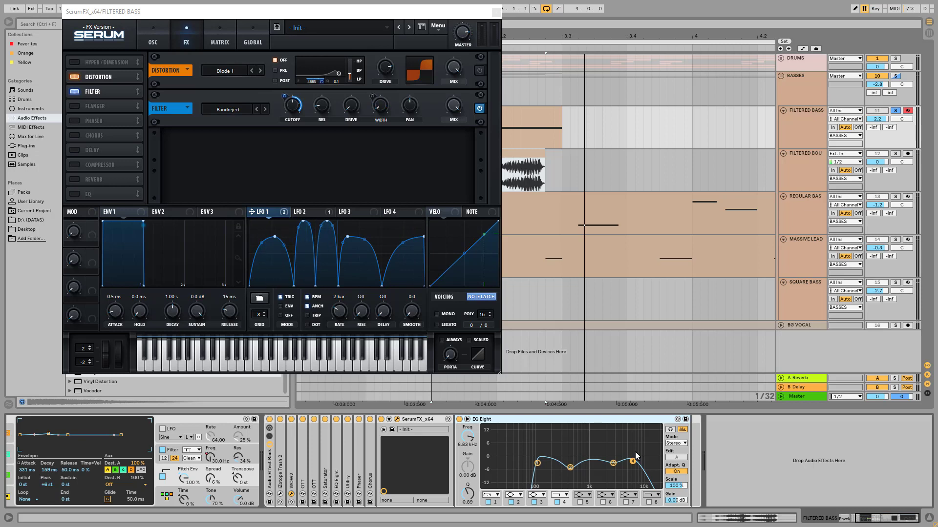
pyautogui.click(460, 420)
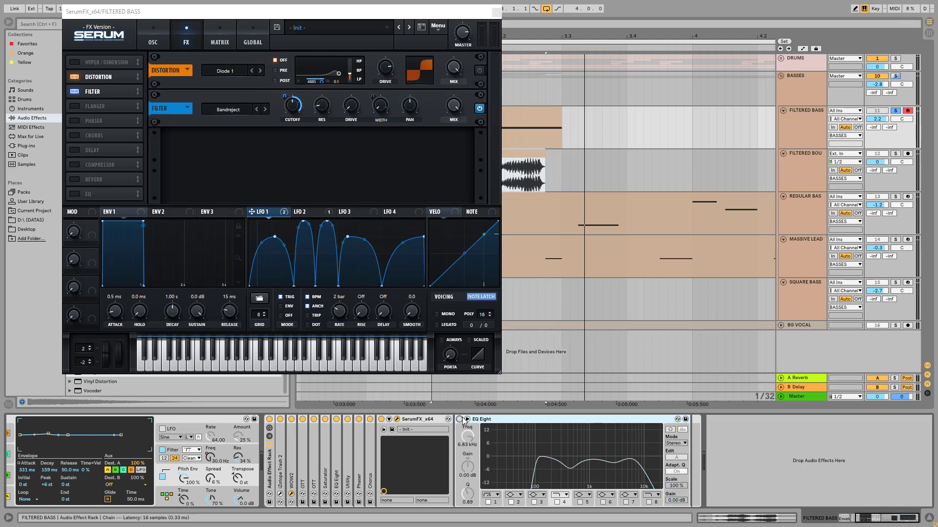
pyautogui.click(461, 419)
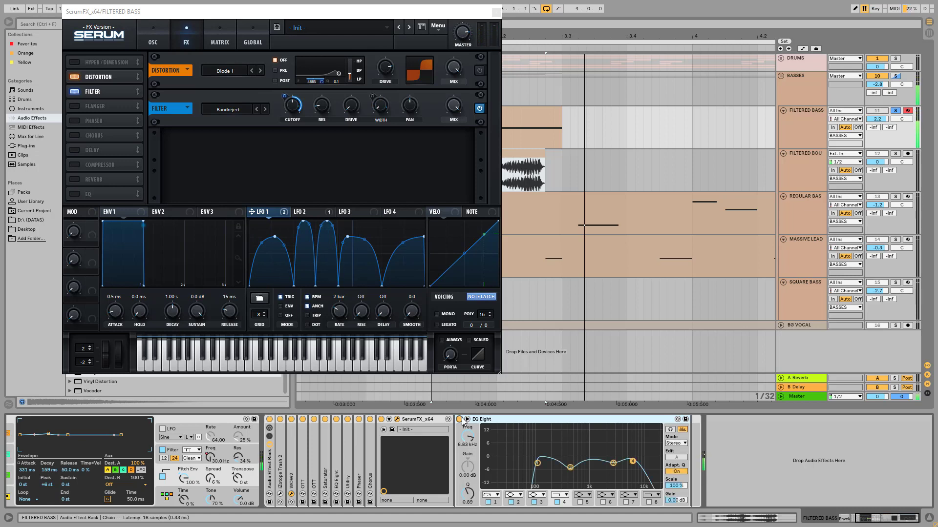
pyautogui.click(460, 420)
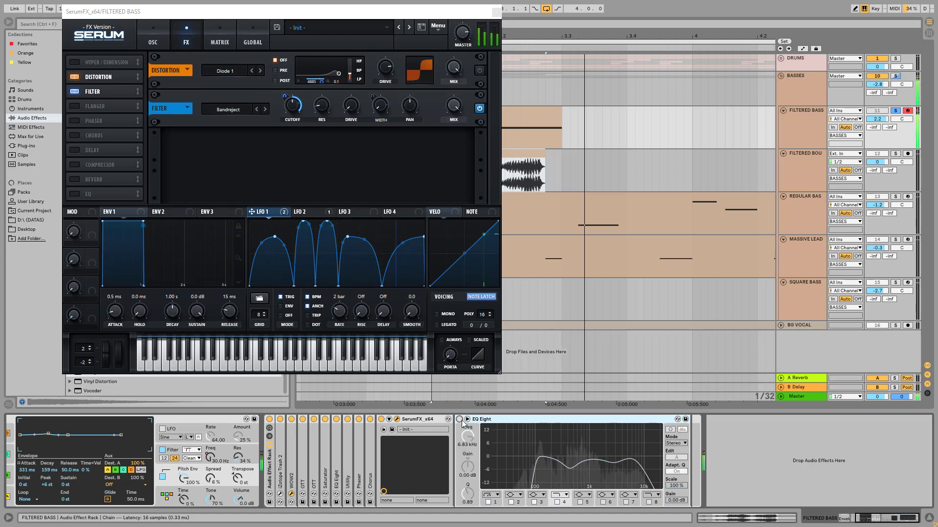
pyautogui.click(460, 421)
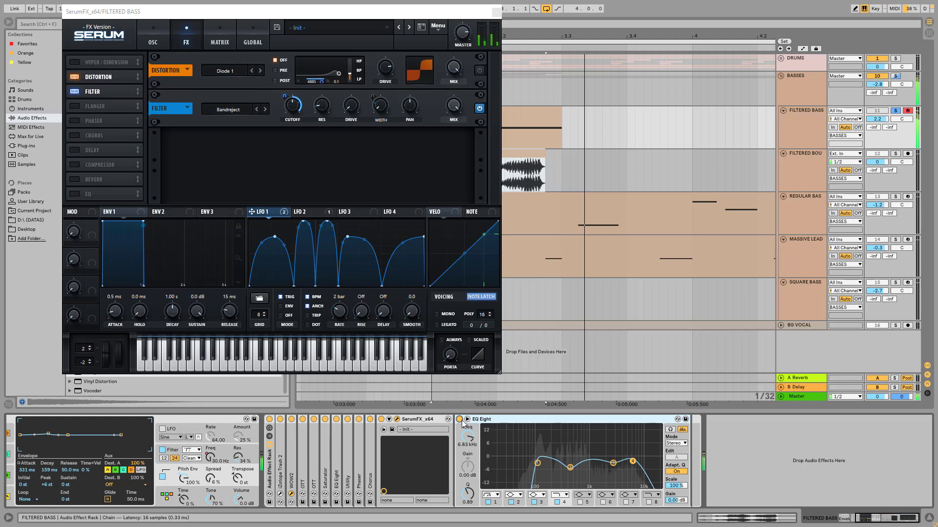
# Step: Close the SerumFX and WOW2 plug-in windows and fold the SerumFX and EQ Eight devices
pyautogui.click(496, 13)
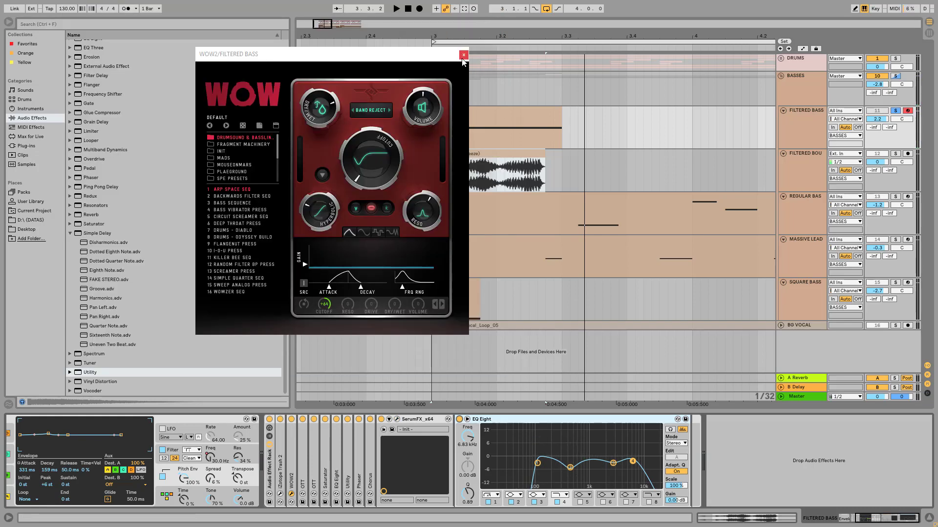
pyautogui.click(463, 47)
pyautogui.doubleClick(431, 418)
pyautogui.doubleClick(436, 419)
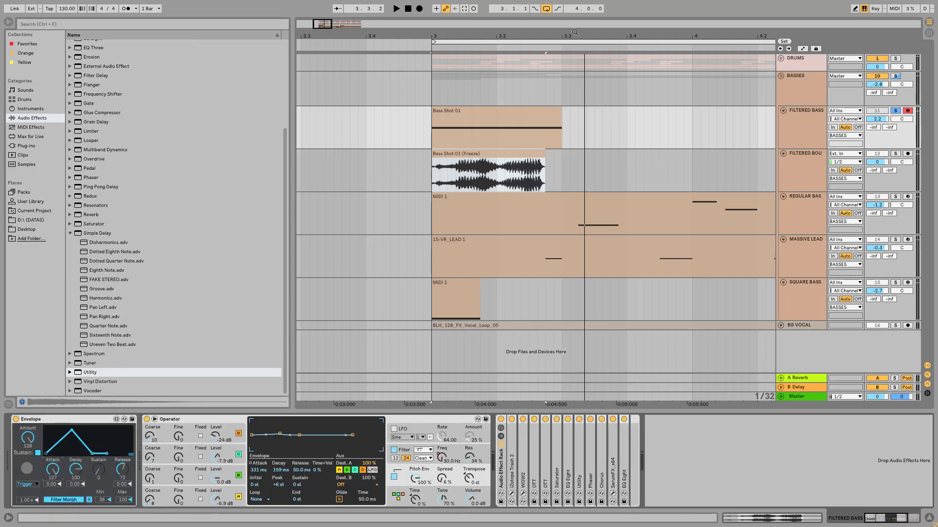
# Step: Hide the browser, solo the whole BASSES group instead of FILTERED BASS, and fold the group
pyautogui.hscroll(3, 617, 172)
pyautogui.moveTo(426, 73); pyautogui.dragTo(426, 33)
pyautogui.hotkey('ctrl', 'alt', 'b')
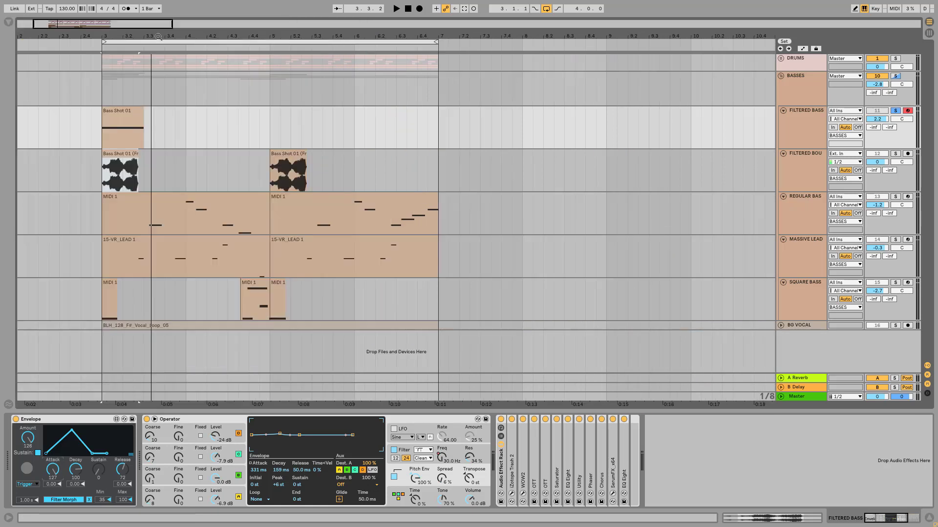
pyautogui.hscroll(-2, 211, 35)
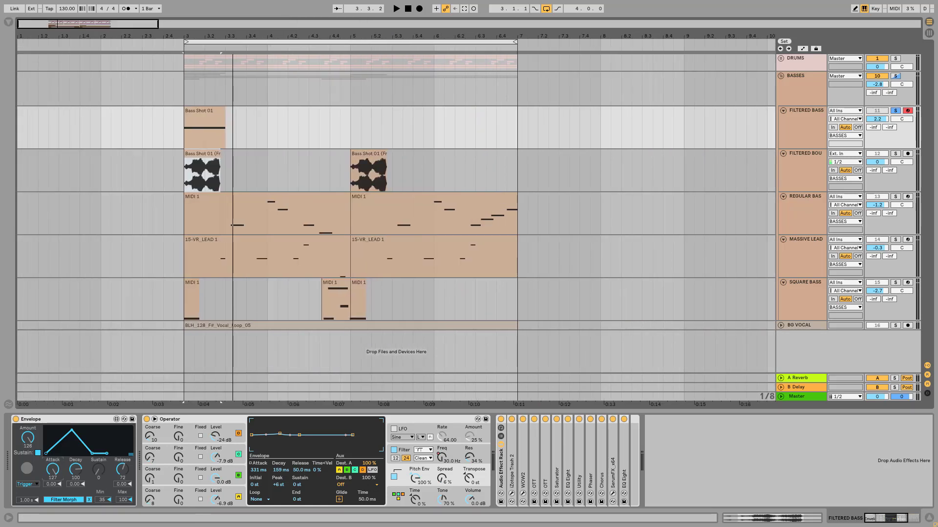
pyautogui.click(895, 76)
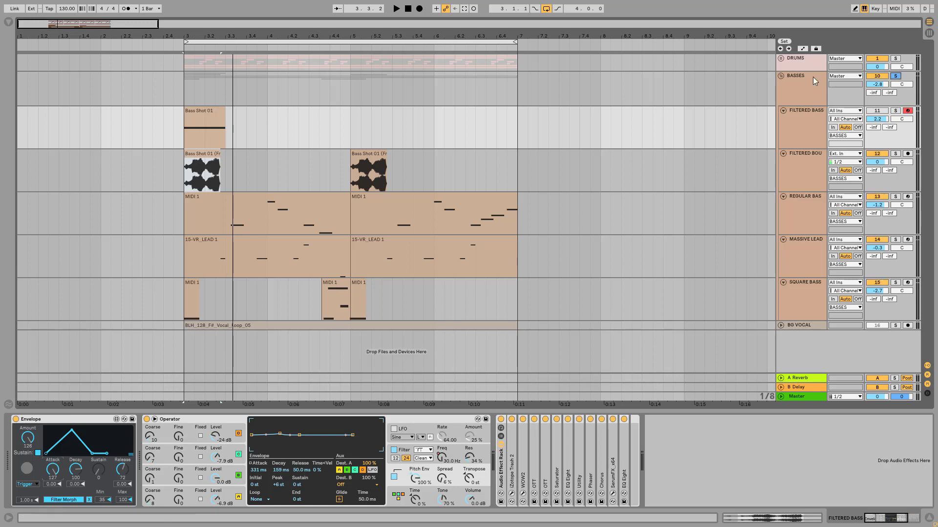
pyautogui.click(780, 76)
# Step: Unsolo the BASSES group, select the arrangement's loop span, and play the full mix
pyautogui.click(358, 40)
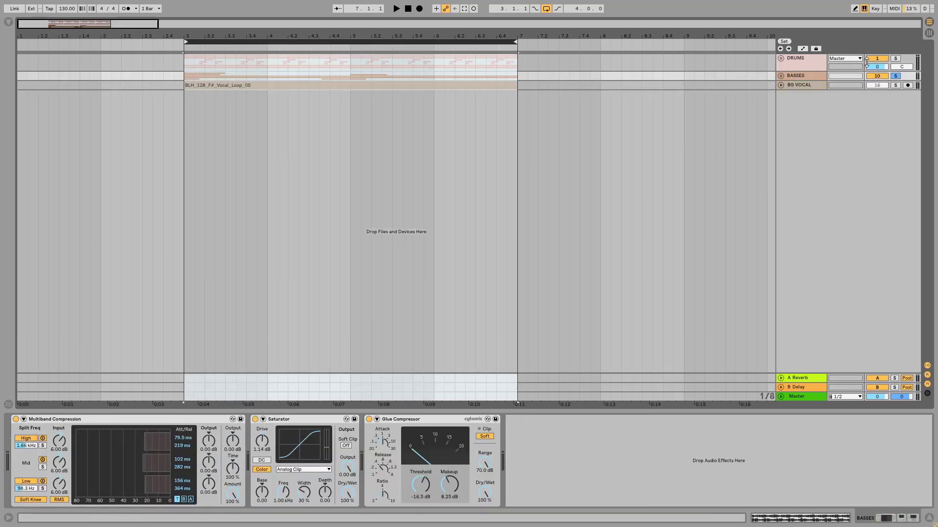
pyautogui.click(895, 76)
pyautogui.click(349, 44)
pyautogui.press('space')
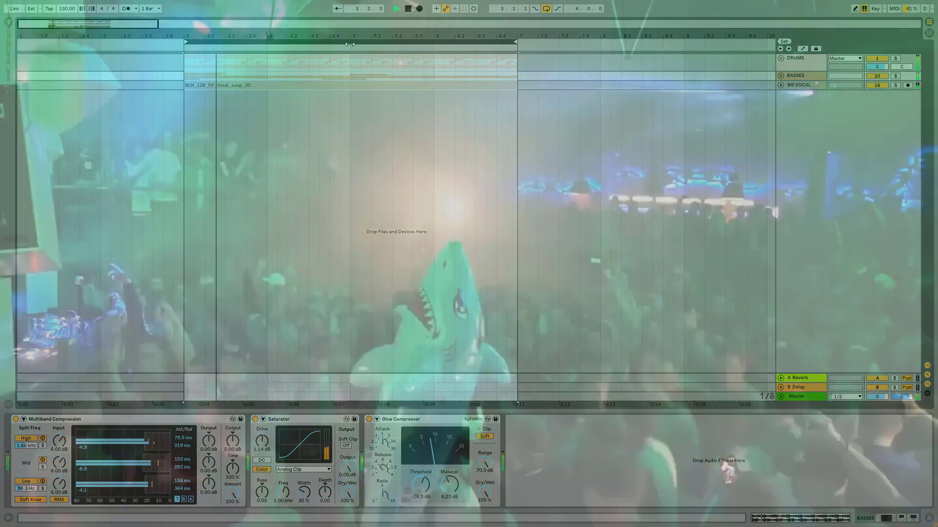